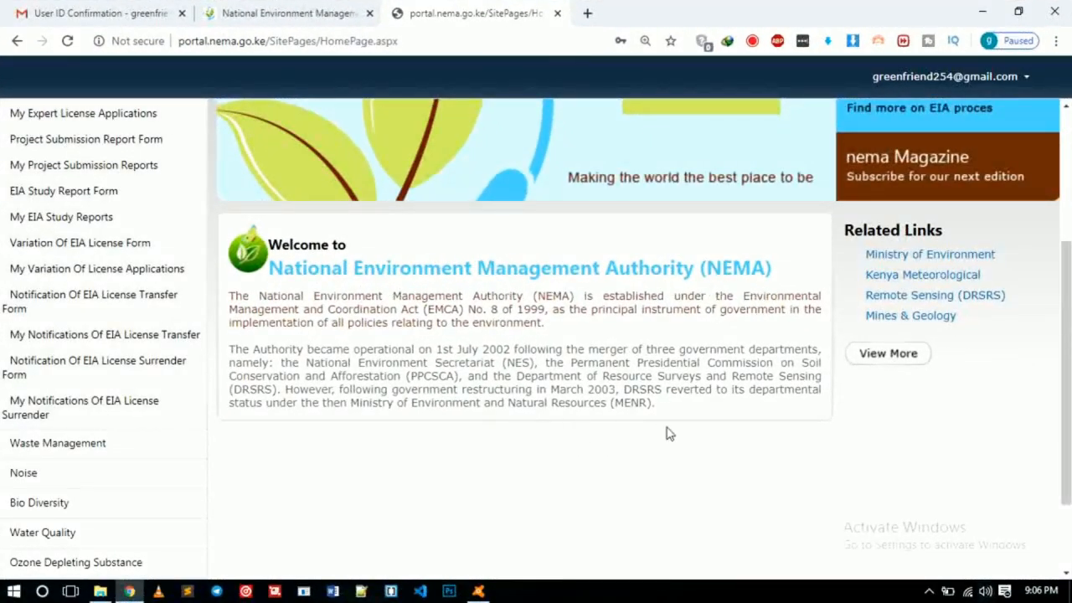
Step: Scroll to the top of the NEMA home page so the EIA services menu shows
{"action": "scroll", "coordinate": [117, 444], "scroll_direction": "up", "scroll_amount": 1}
Step: Open the Expert Registration form from the EIA menu and review its sections down to the attachments
{"action": "scroll", "coordinate": [96, 430], "scroll_direction": "up", "scroll_amount": 3}
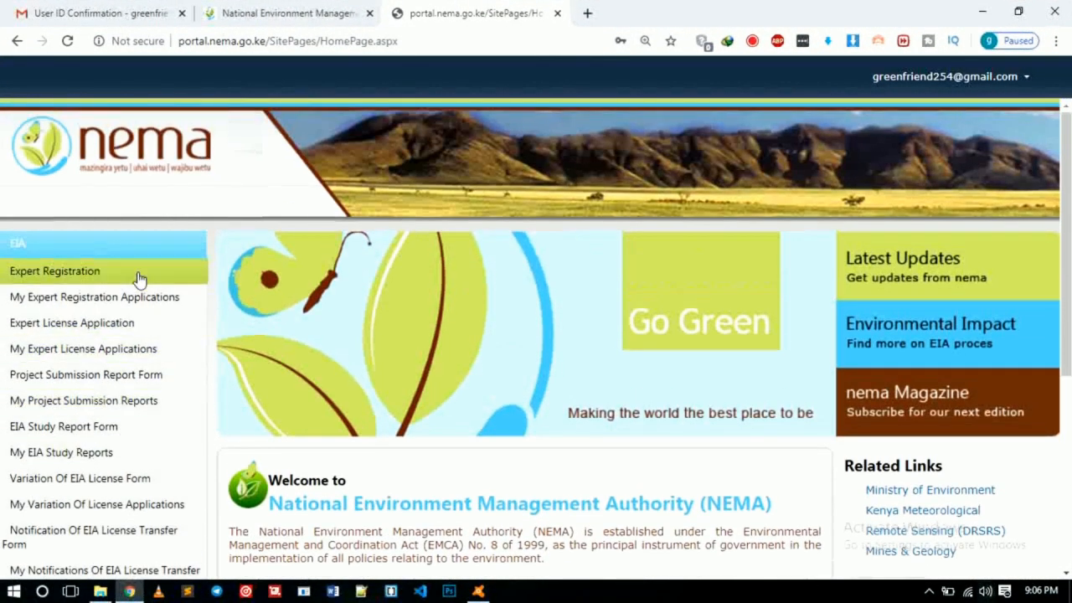
{"action": "left_click", "coordinate": [78, 279]}
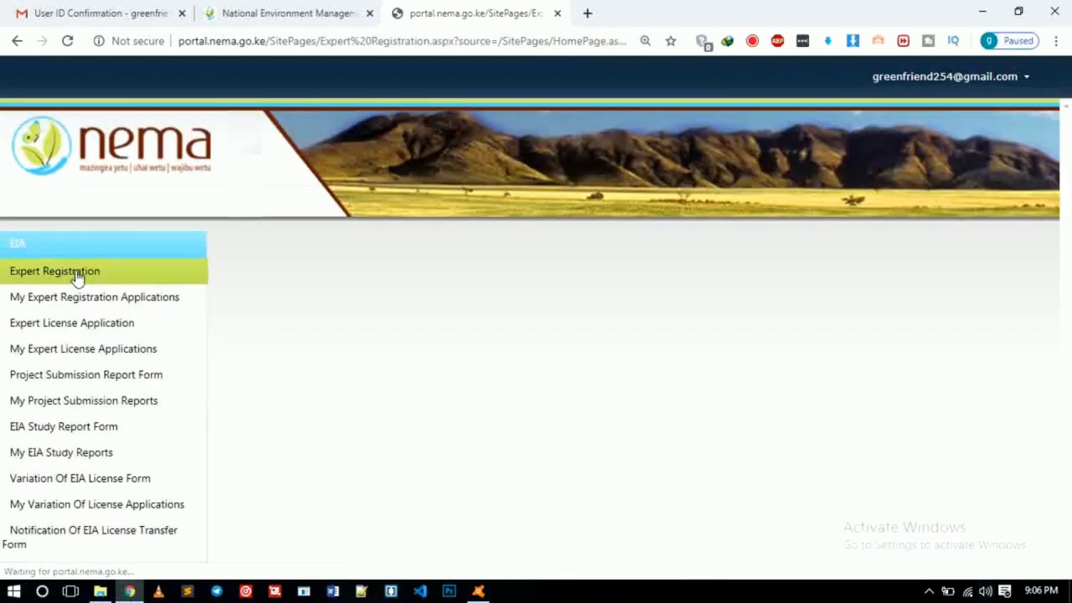
{"action": "scroll", "coordinate": [611, 401], "scroll_direction": "down", "scroll_amount": 2}
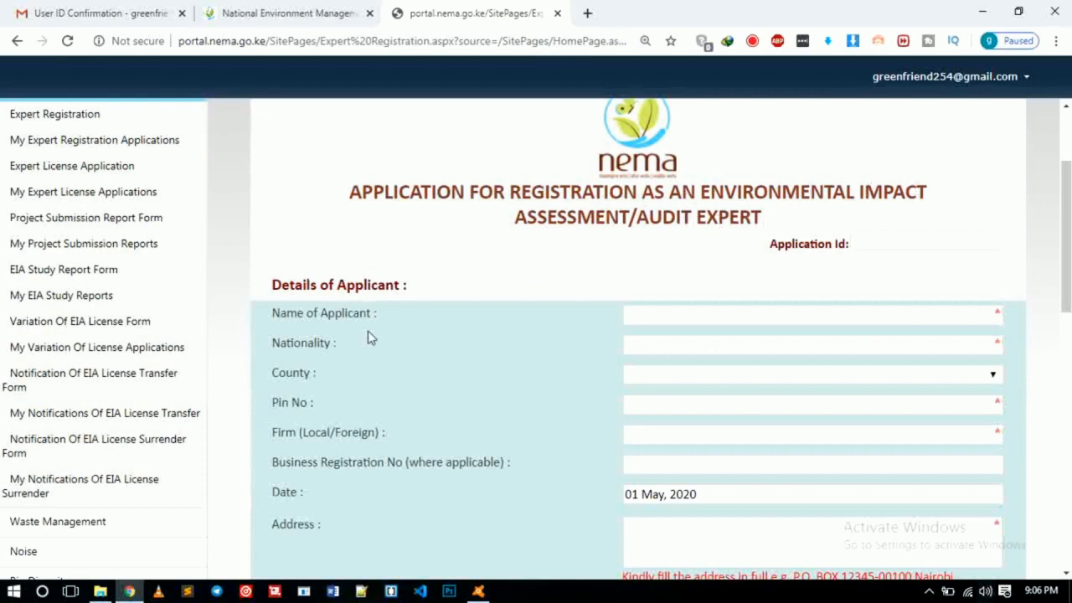
{"action": "scroll", "coordinate": [450, 335], "scroll_direction": "down", "scroll_amount": 4}
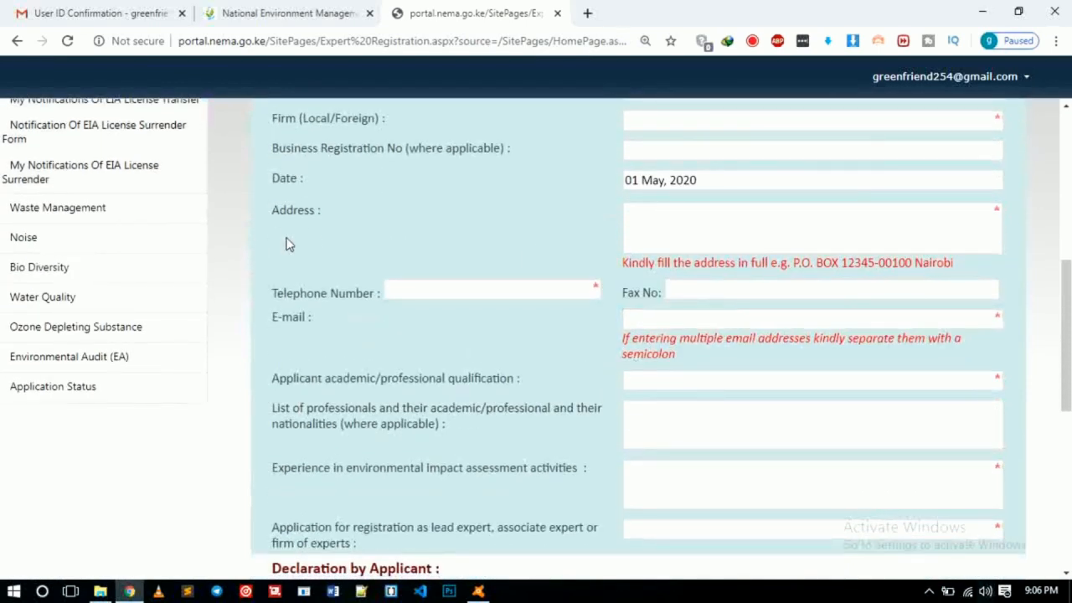
{"action": "scroll", "coordinate": [318, 242], "scroll_direction": "up", "scroll_amount": 2}
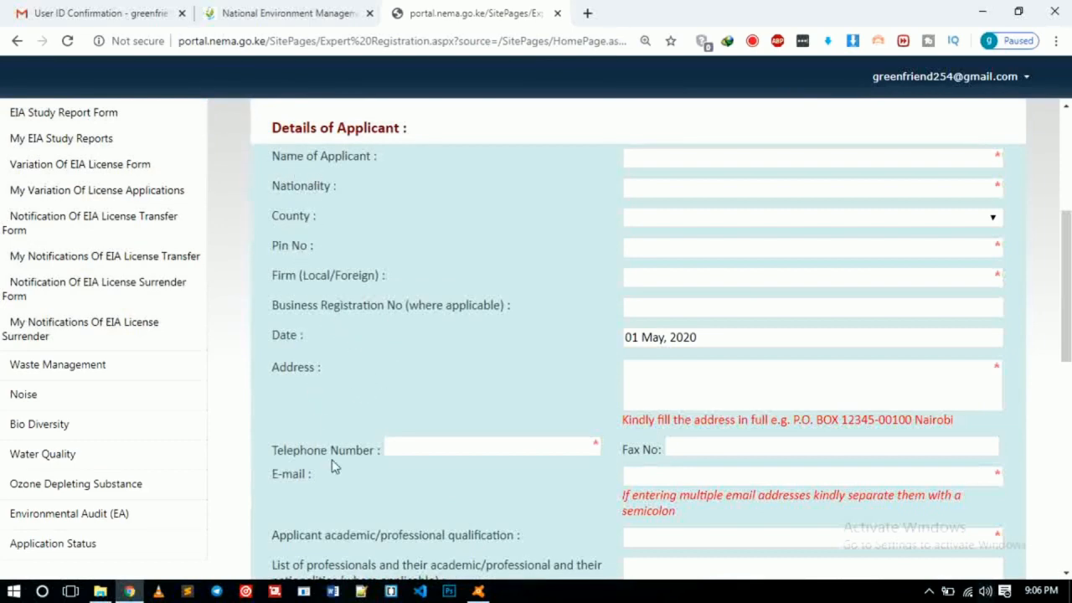
{"action": "scroll", "coordinate": [299, 494], "scroll_direction": "down", "scroll_amount": 2}
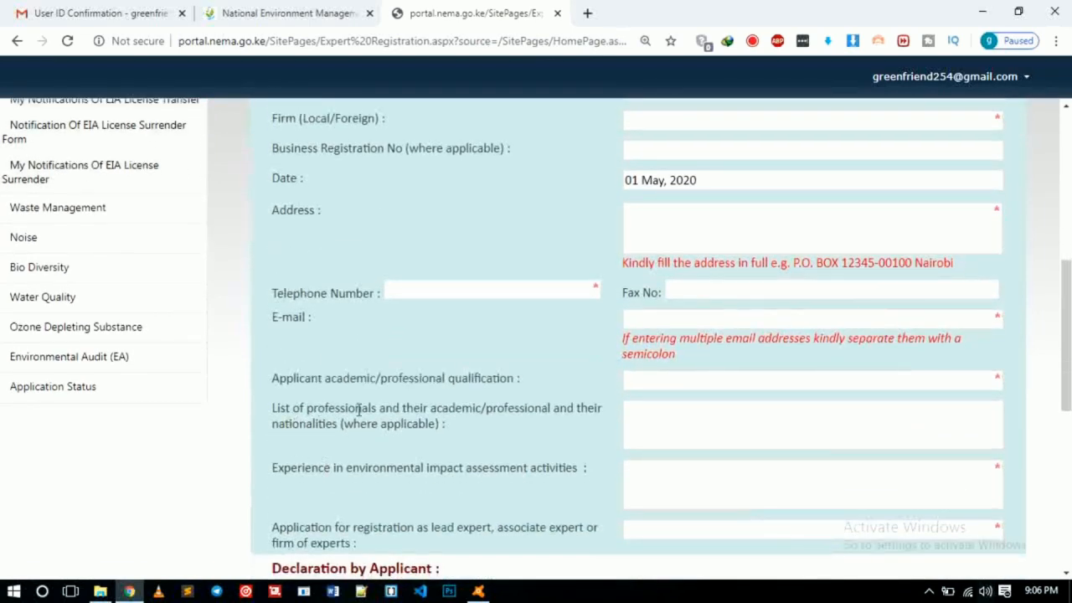
{"action": "scroll", "coordinate": [352, 440], "scroll_direction": "down", "scroll_amount": 2}
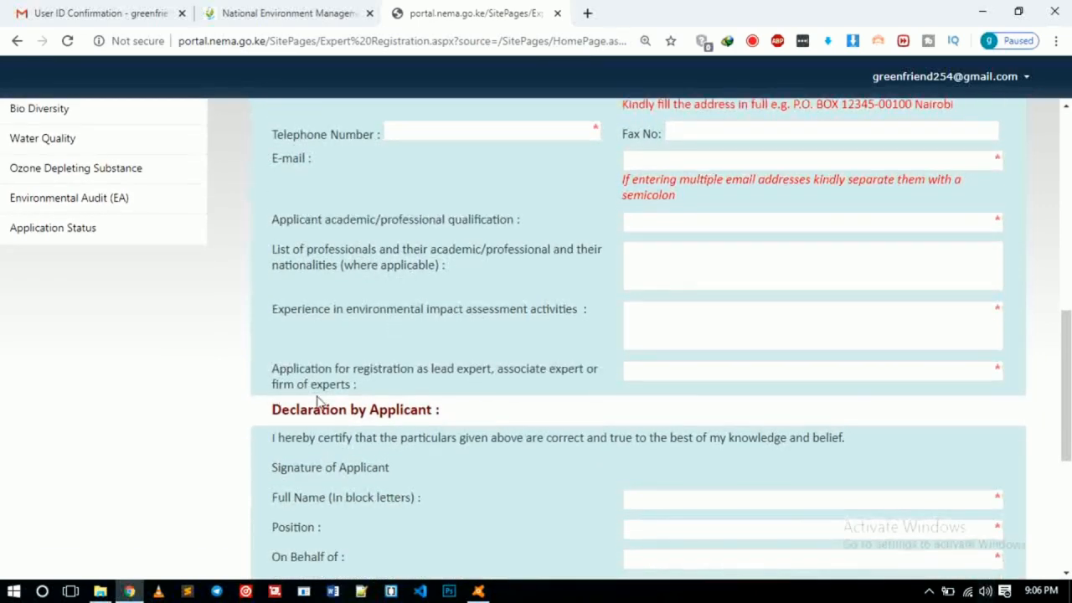
{"action": "scroll", "coordinate": [282, 394], "scroll_direction": "down", "scroll_amount": 3}
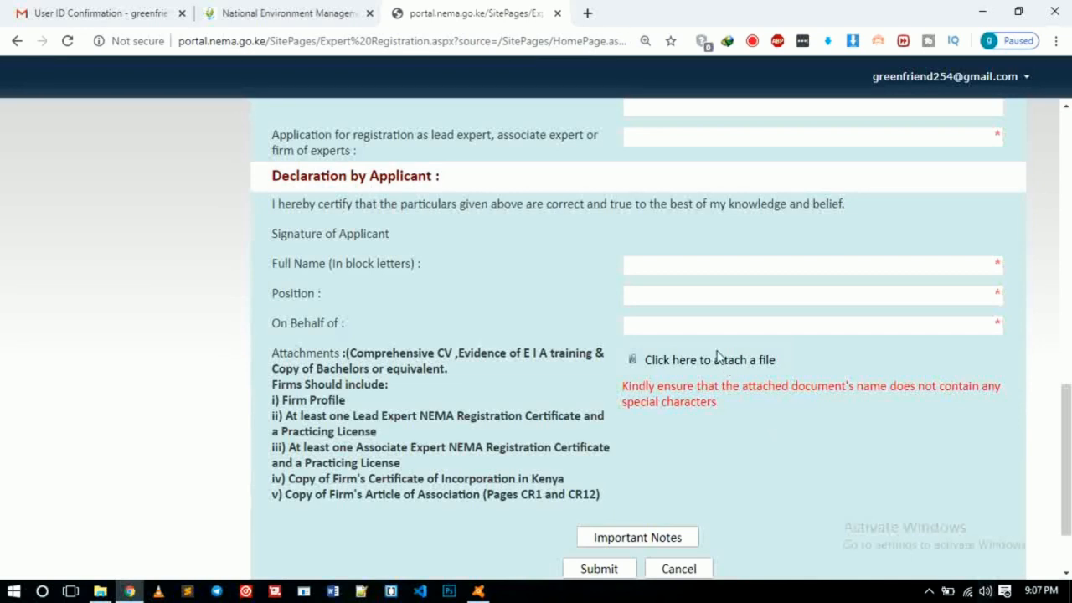
{"action": "scroll", "coordinate": [670, 318], "scroll_direction": "up", "scroll_amount": 8}
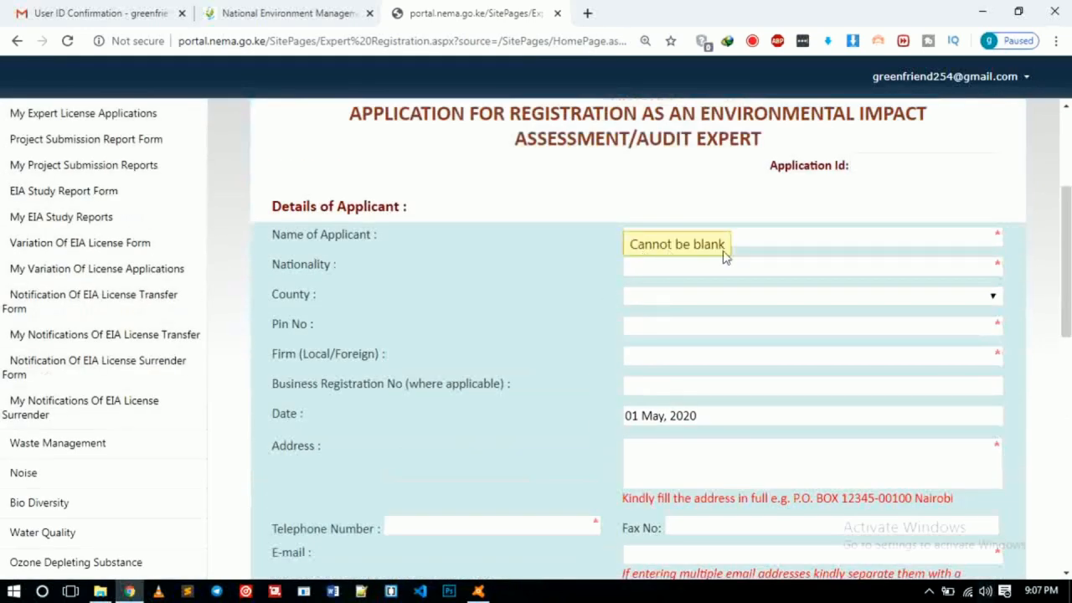
Step: Enter the applicant's name, nationality 'kenyan' and county Nyeri
{"action": "left_click", "coordinate": [744, 240]}
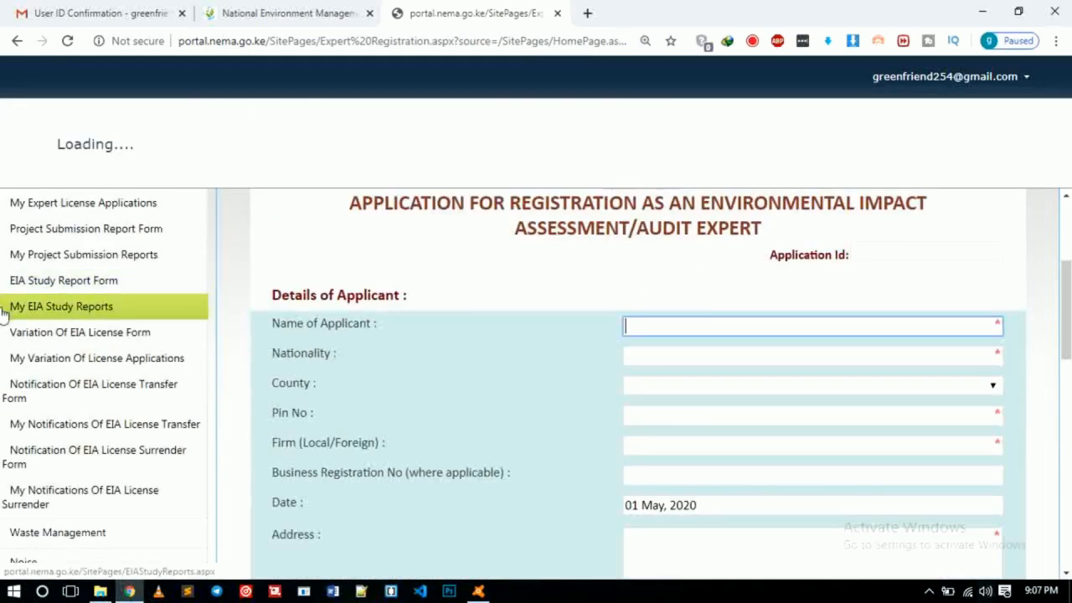
{"action": "type", "text": "gr"}
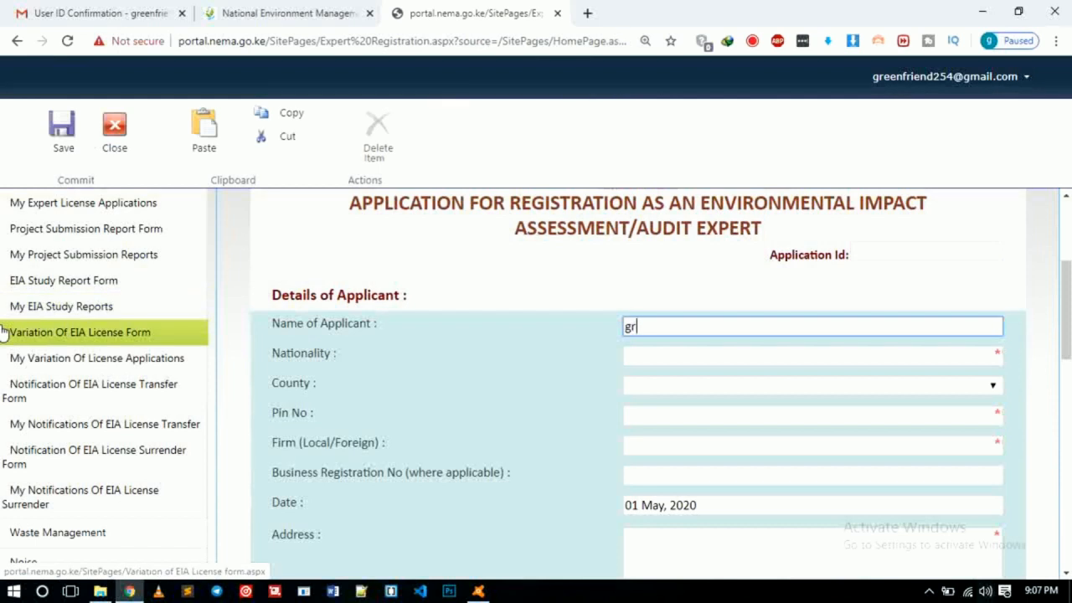
{"action": "type", "text": "ee"}
{"action": "key", "text": "BackSpace"}
{"action": "key", "text": "BackSpace"}
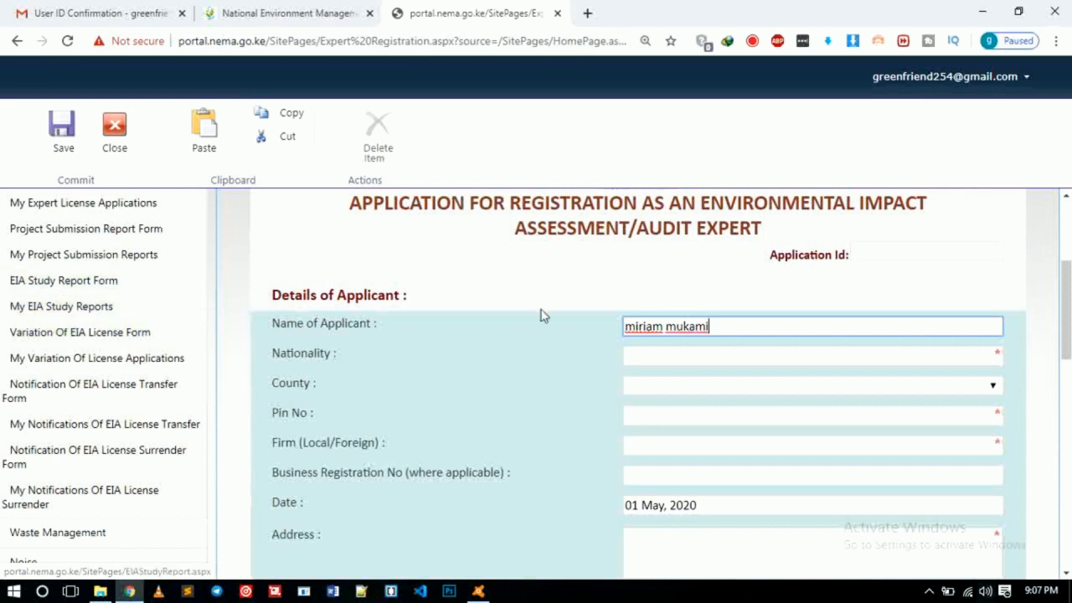
{"action": "left_click", "coordinate": [634, 354]}
{"action": "type", "text": "kenyan"}
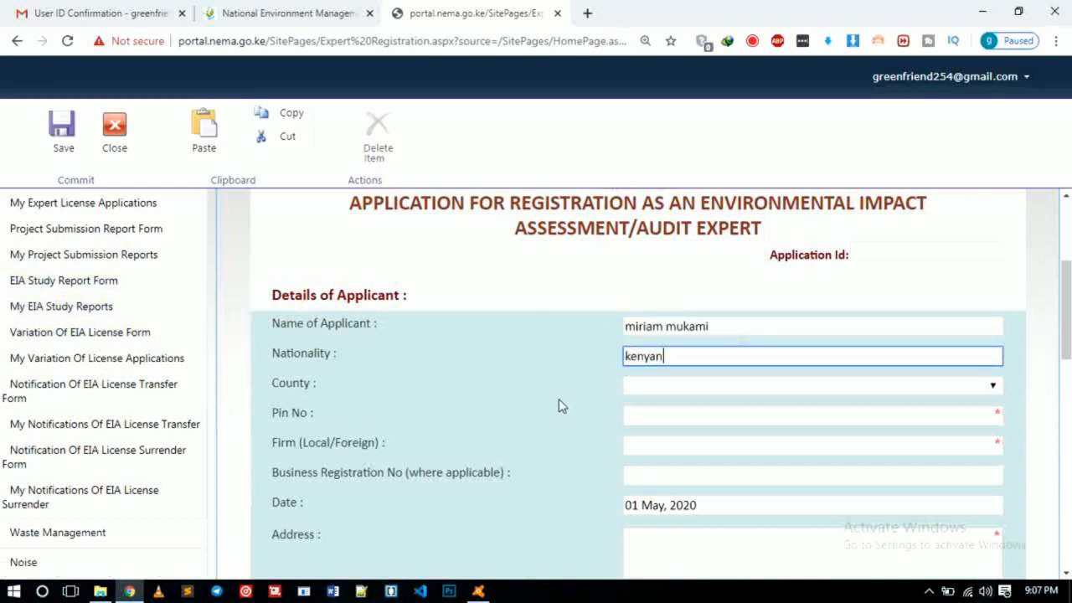
{"action": "left_click", "coordinate": [754, 387]}
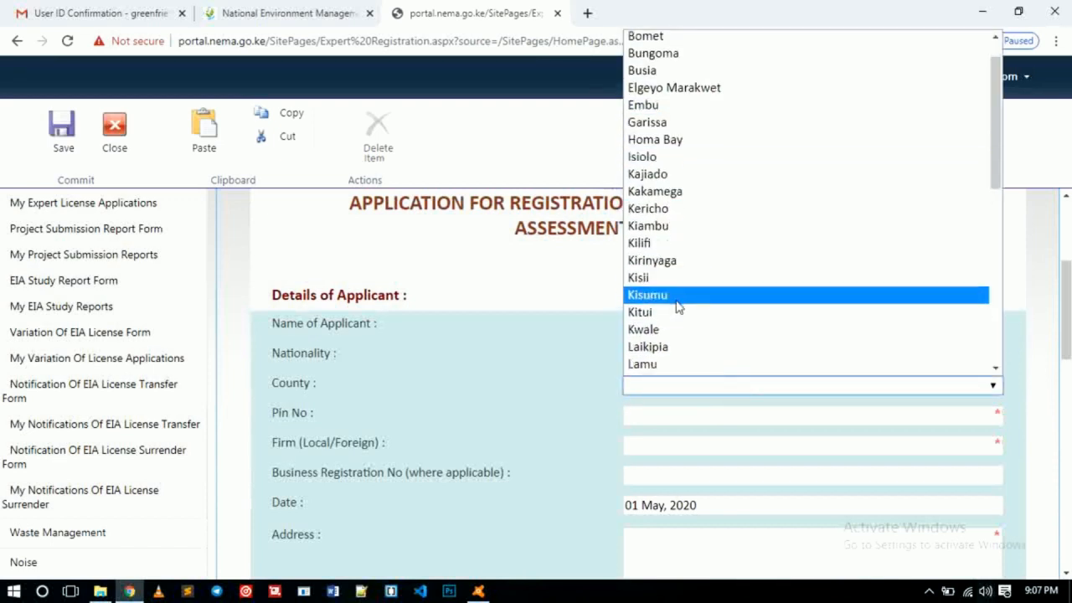
{"action": "scroll", "coordinate": [679, 308], "scroll_direction": "down", "scroll_amount": 9}
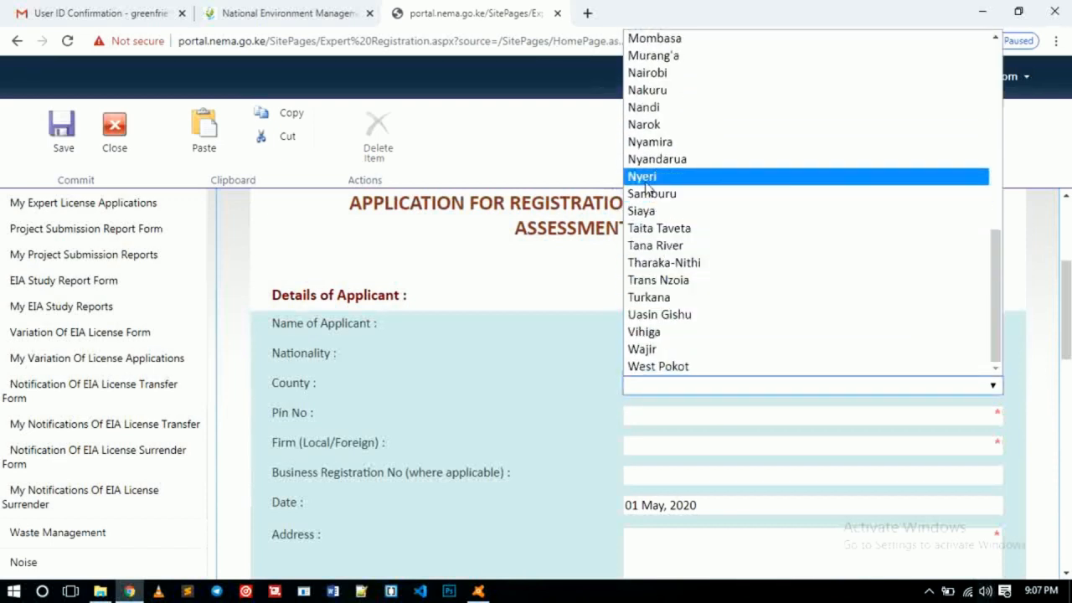
{"action": "left_click", "coordinate": [645, 184]}
Step: Fill in the applicant's KRA PIN, firm 'LOCAL' and business registration number 'N/A'
{"action": "left_click", "coordinate": [752, 416]}
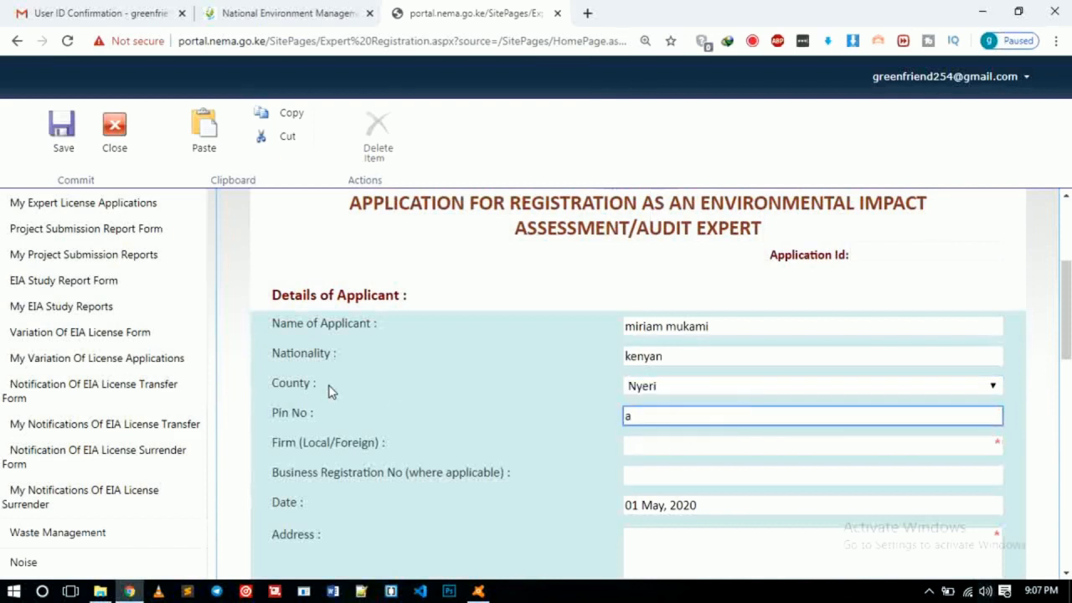
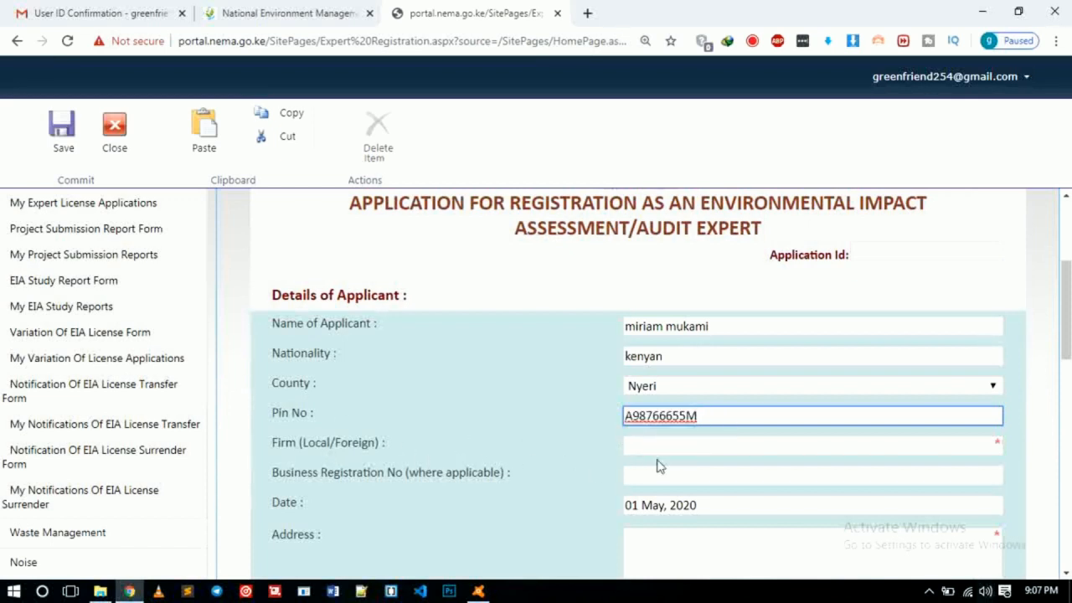
{"action": "left_click", "coordinate": [692, 445]}
{"action": "type", "text": "LOCAL"}
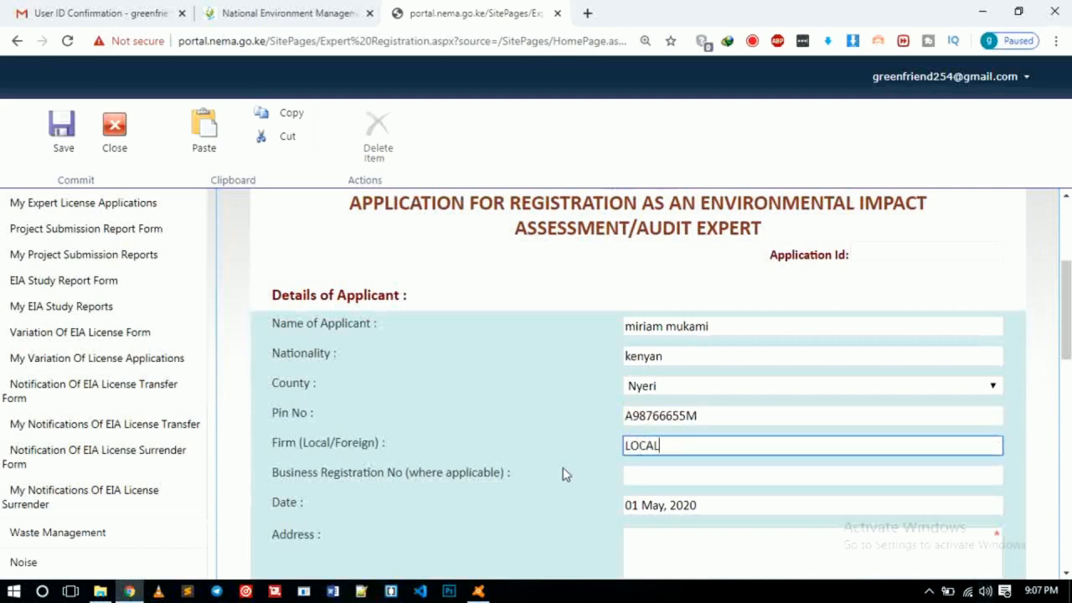
{"action": "scroll", "coordinate": [563, 468], "scroll_direction": "down", "scroll_amount": 1}
{"action": "left_click", "coordinate": [629, 399]}
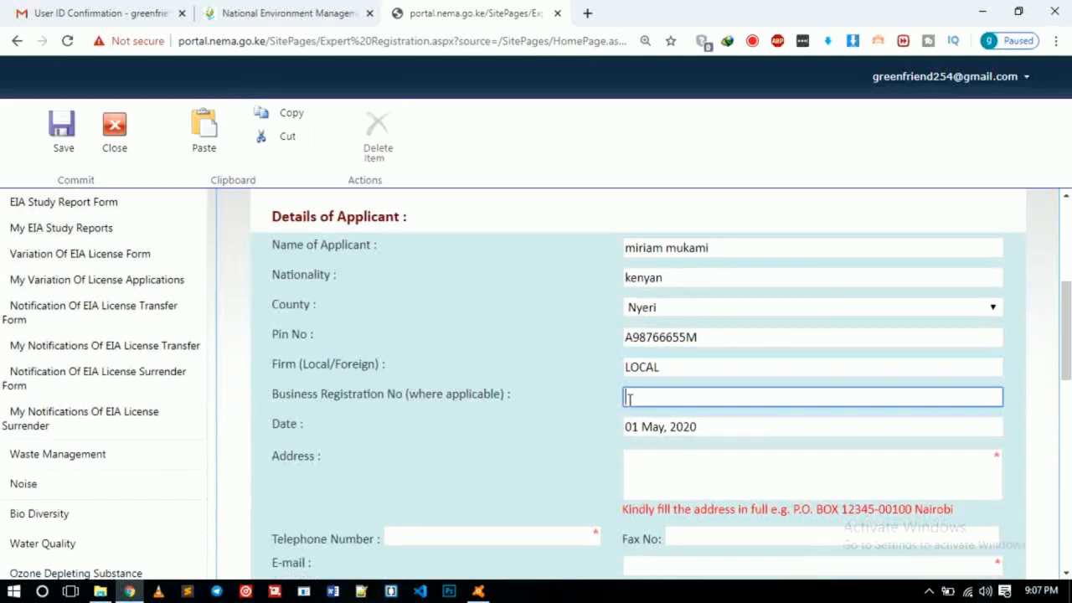
{"action": "type", "text": "A/"}
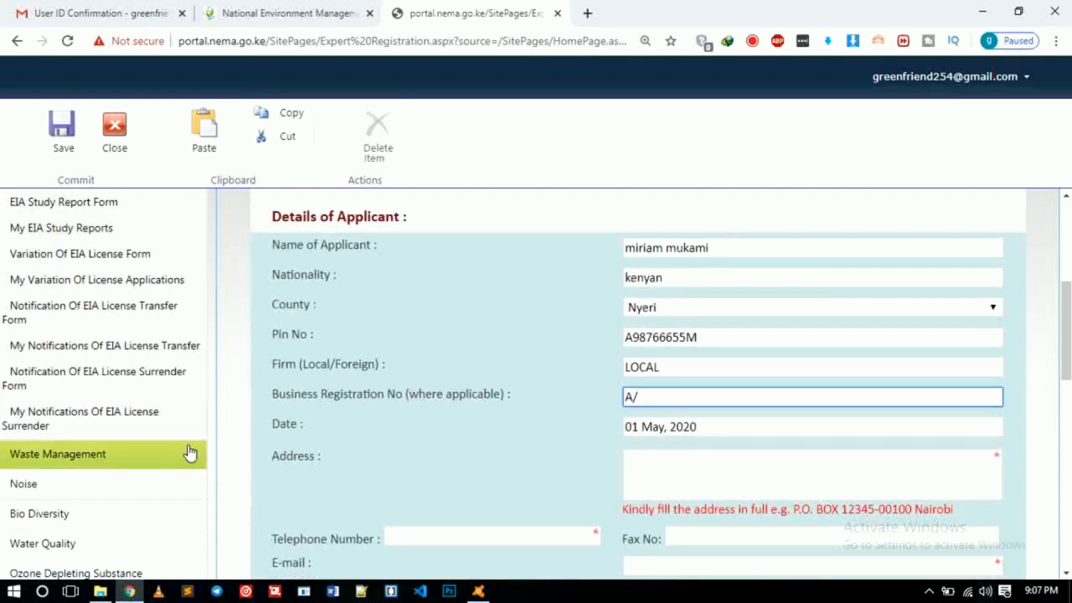
{"action": "key", "text": "BackSpace"}
{"action": "type", "text": "N/A"}
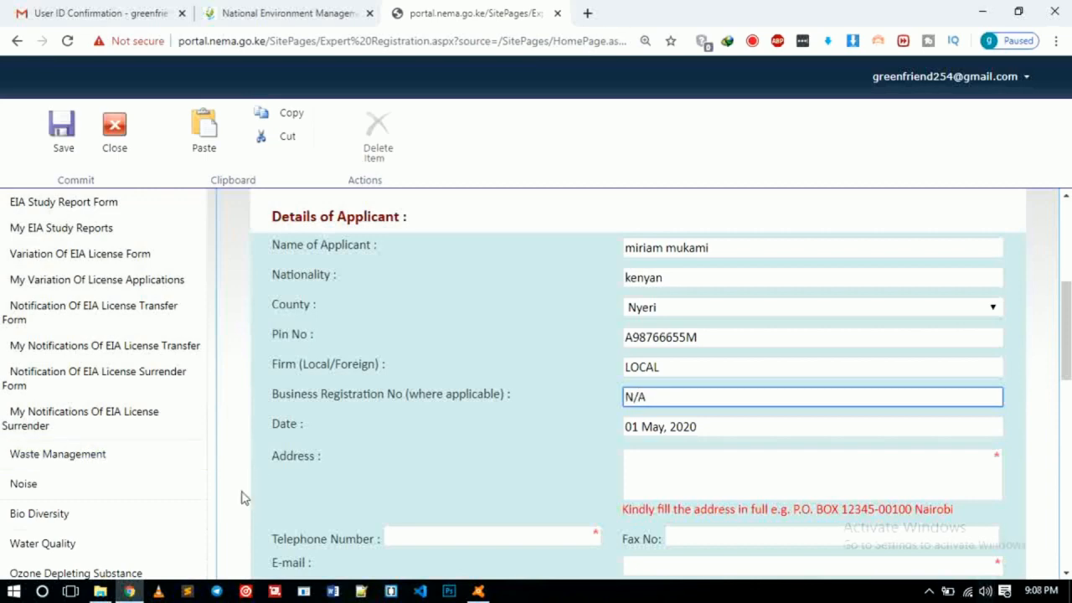
{"action": "scroll", "coordinate": [386, 426], "scroll_direction": "down", "scroll_amount": 2}
Step: Enter the applicant's postal address and telephone number
{"action": "scroll", "coordinate": [386, 425], "scroll_direction": "down", "scroll_amount": 1}
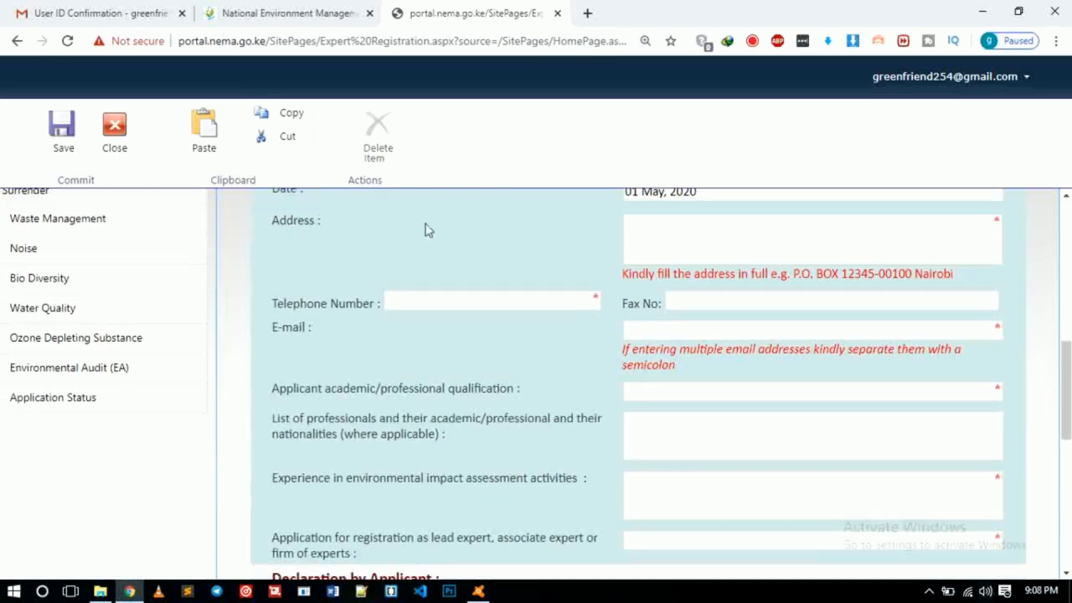
{"action": "left_click", "coordinate": [638, 226]}
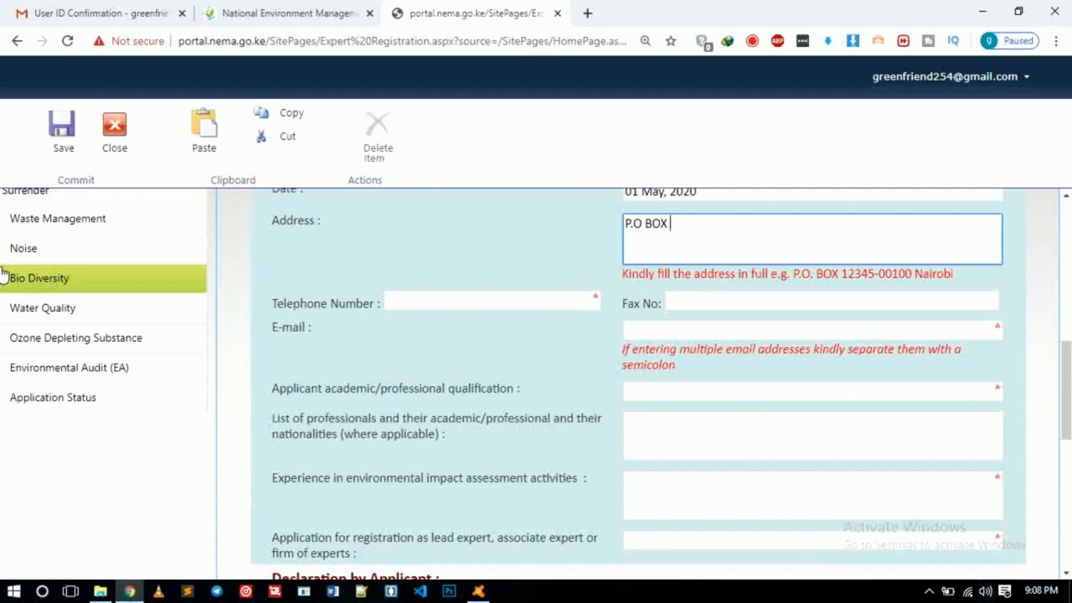
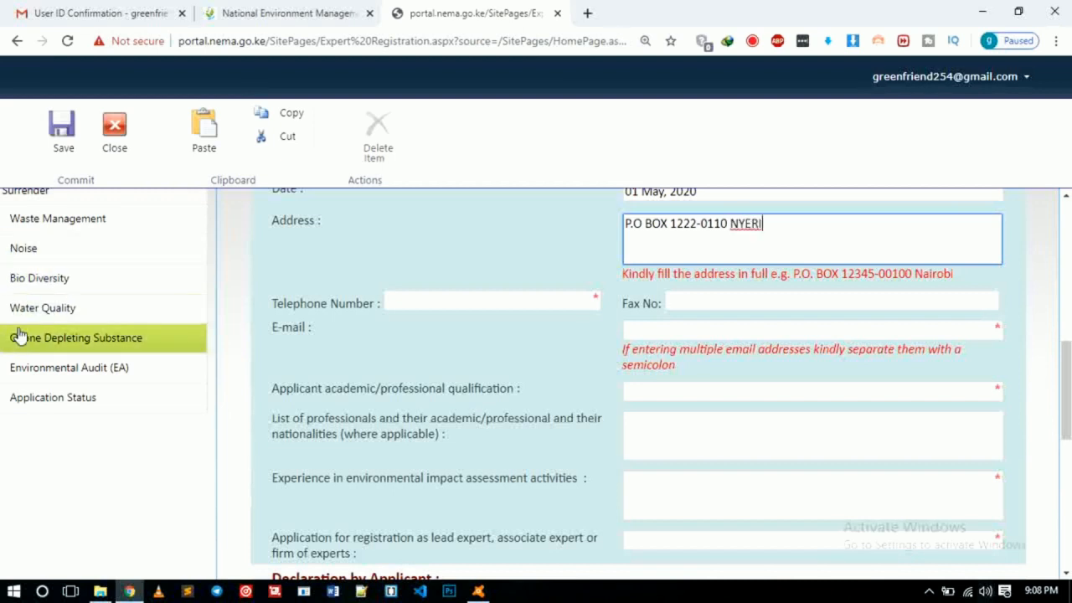
{"action": "left_click", "coordinate": [486, 304]}
{"action": "type", "text": "07"}
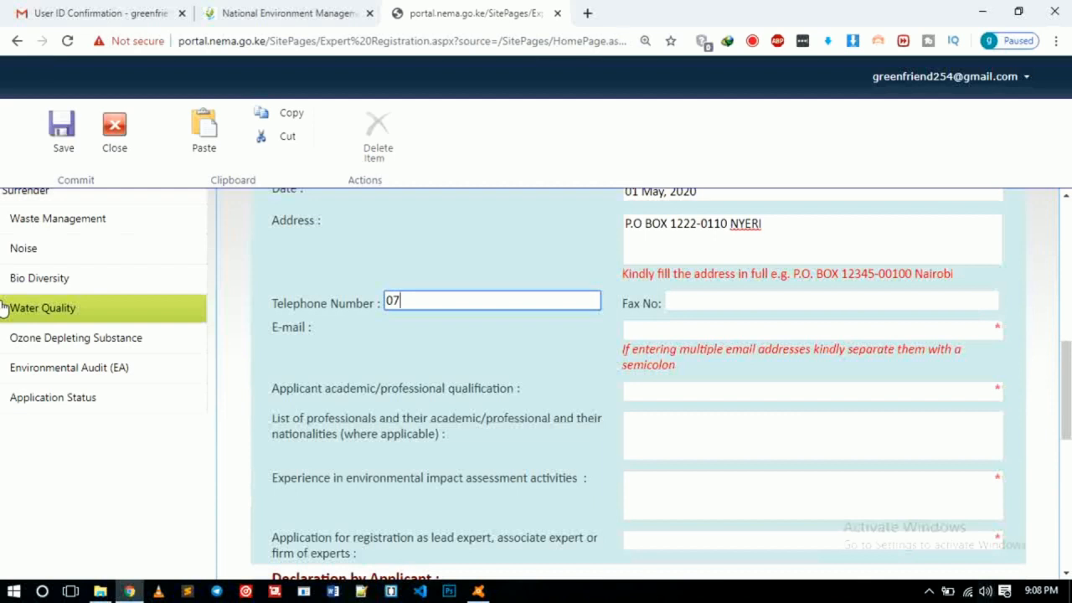
{"action": "type", "text": "XXXXXXXXX"}
{"action": "key", "text": "BackSpace"}
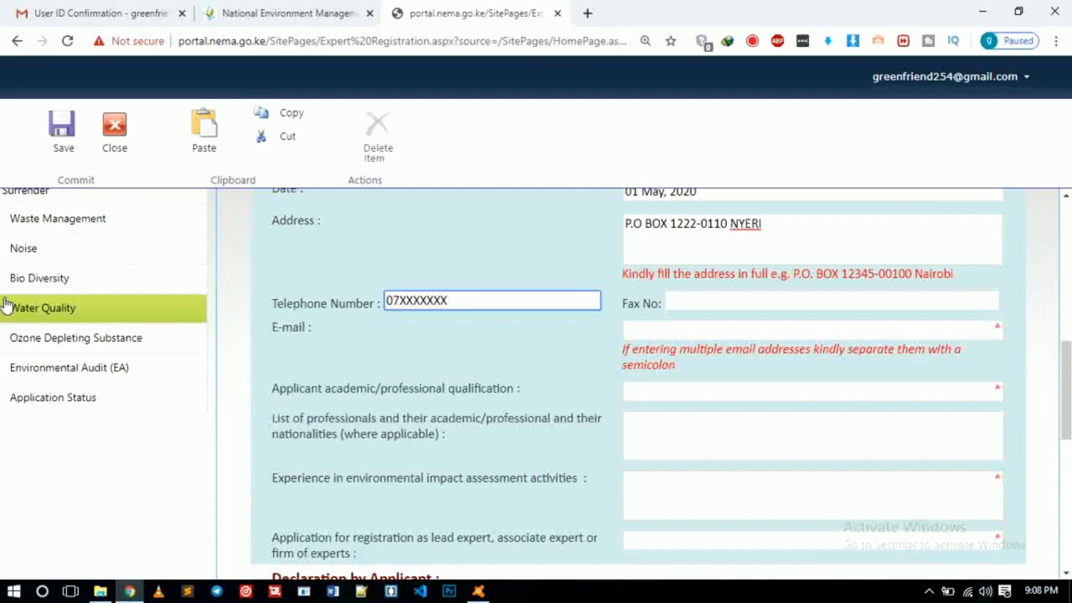
Step: Set the fax number to 'N/A' and fill in the applicant's e-mail address
{"action": "left_click", "coordinate": [742, 300]}
{"action": "type", "text": "N/A"}
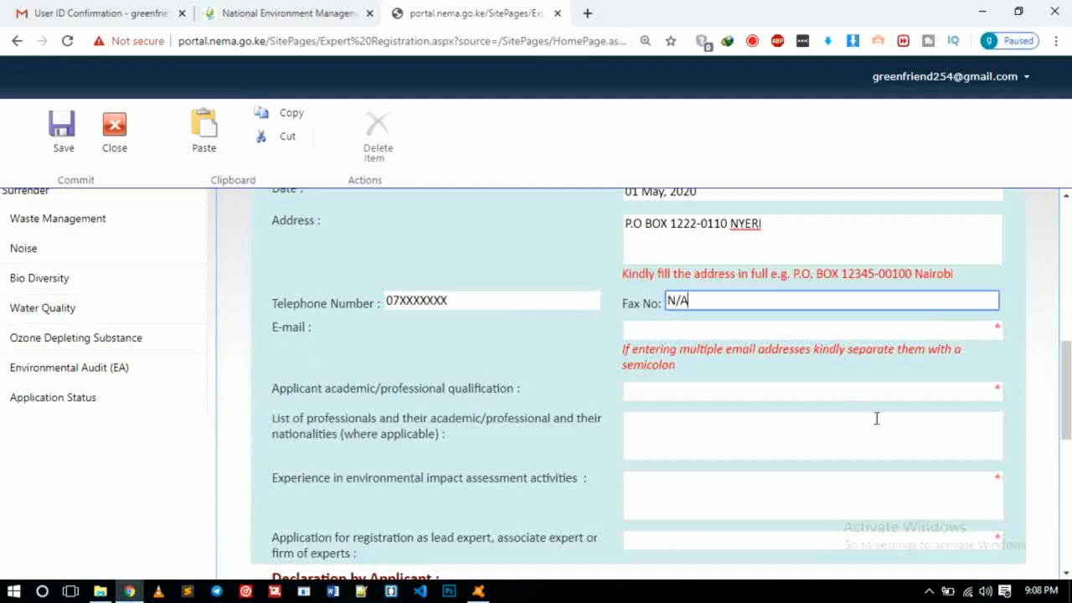
{"action": "key", "text": "Tab"}
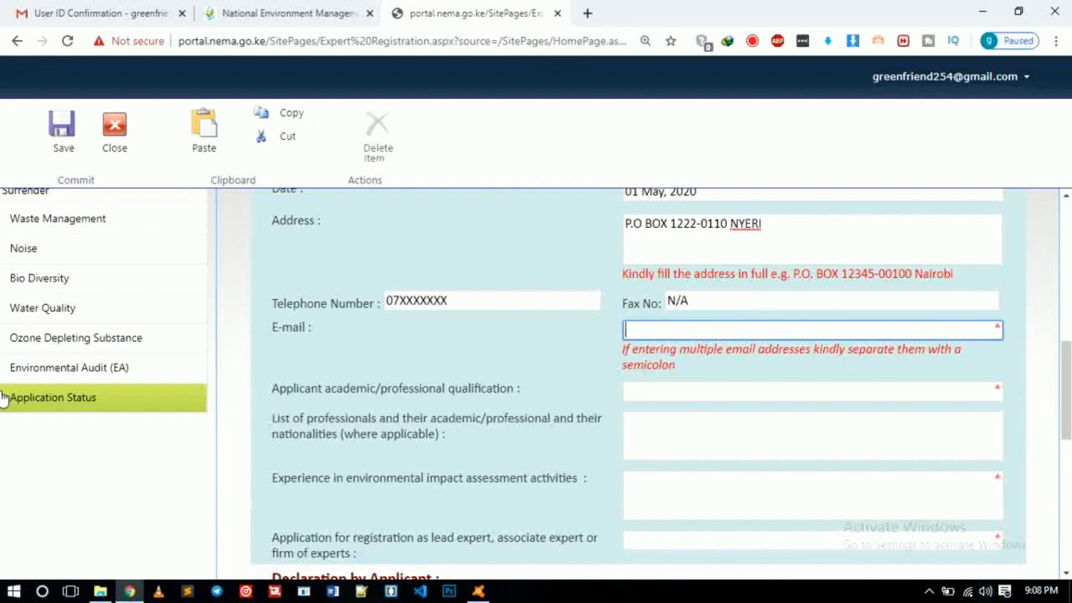
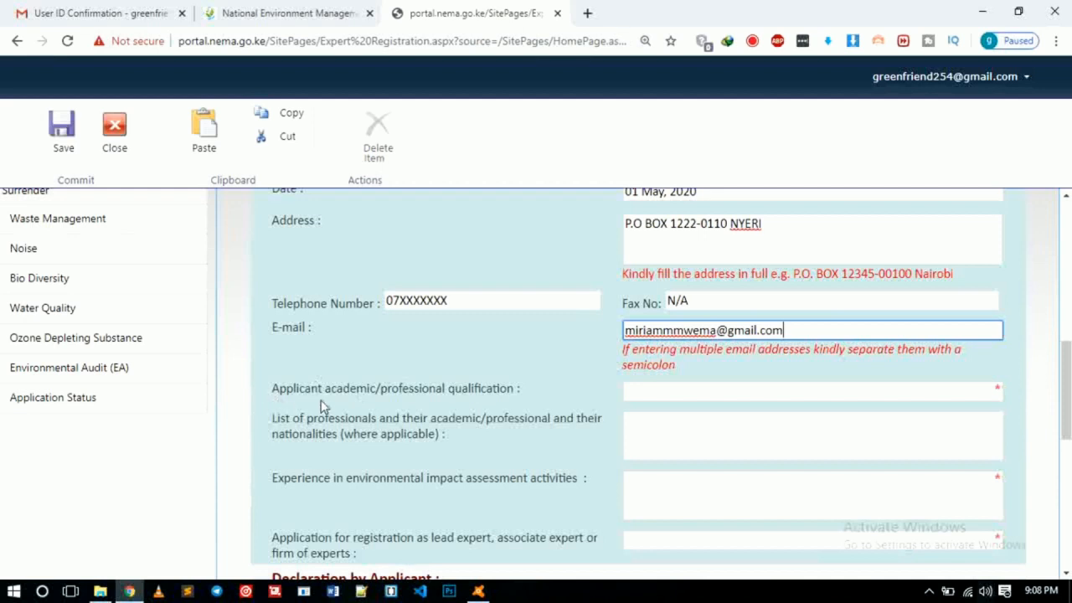
Step: Enter 'bachelors degree' as the applicant's academic/professional qualification
{"action": "scroll", "coordinate": [613, 412], "scroll_direction": "down", "scroll_amount": 1}
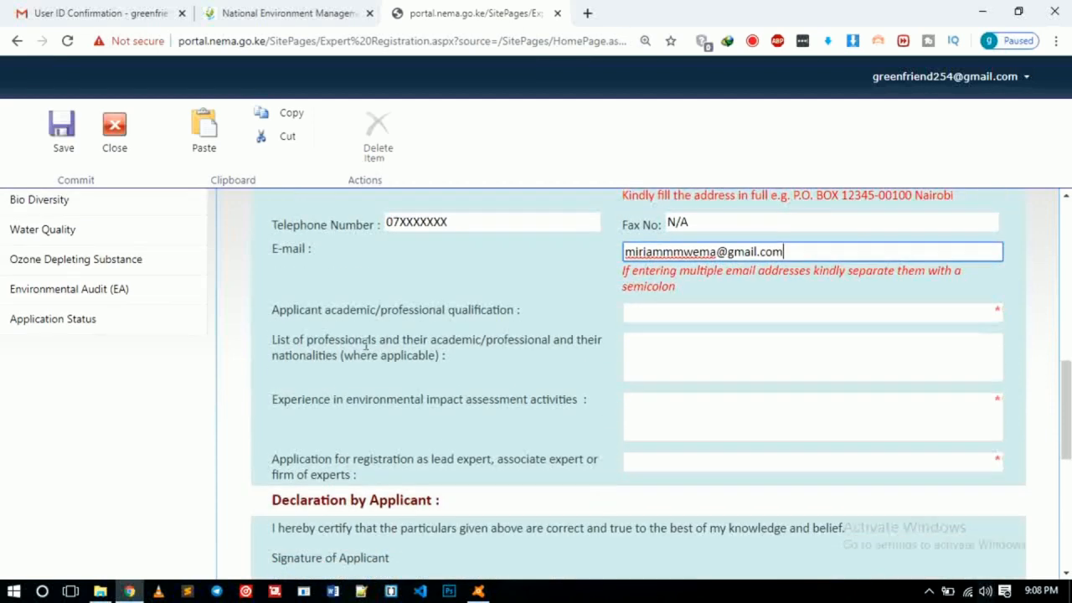
{"action": "left_click", "coordinate": [670, 312]}
{"action": "type", "text": "bac"}
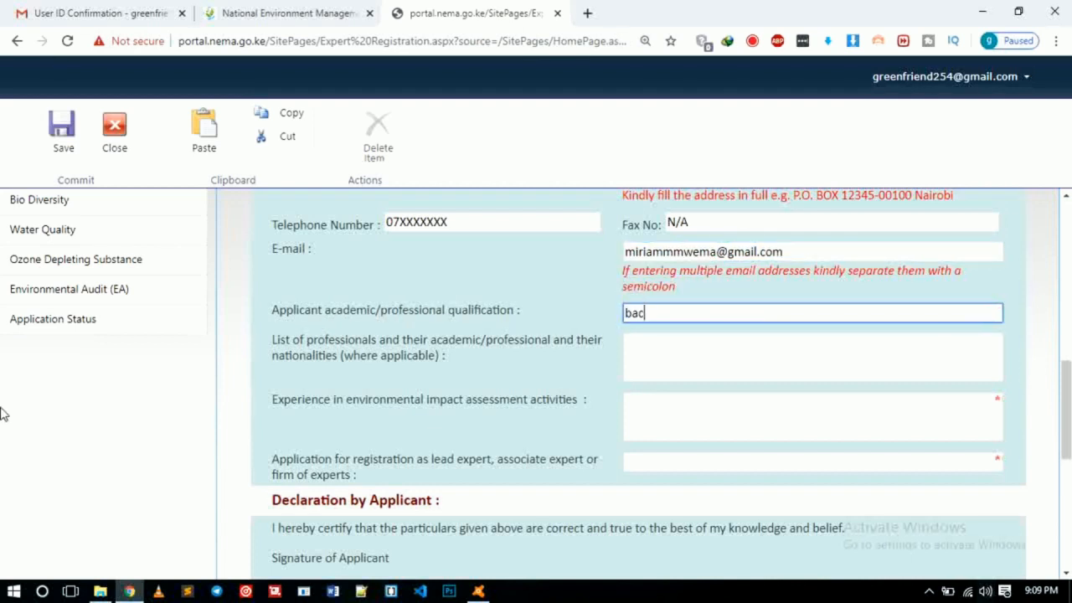
{"action": "type", "text": "helor"}
{"action": "type", "text": "s dr"}
{"action": "type", "text": "egree"}
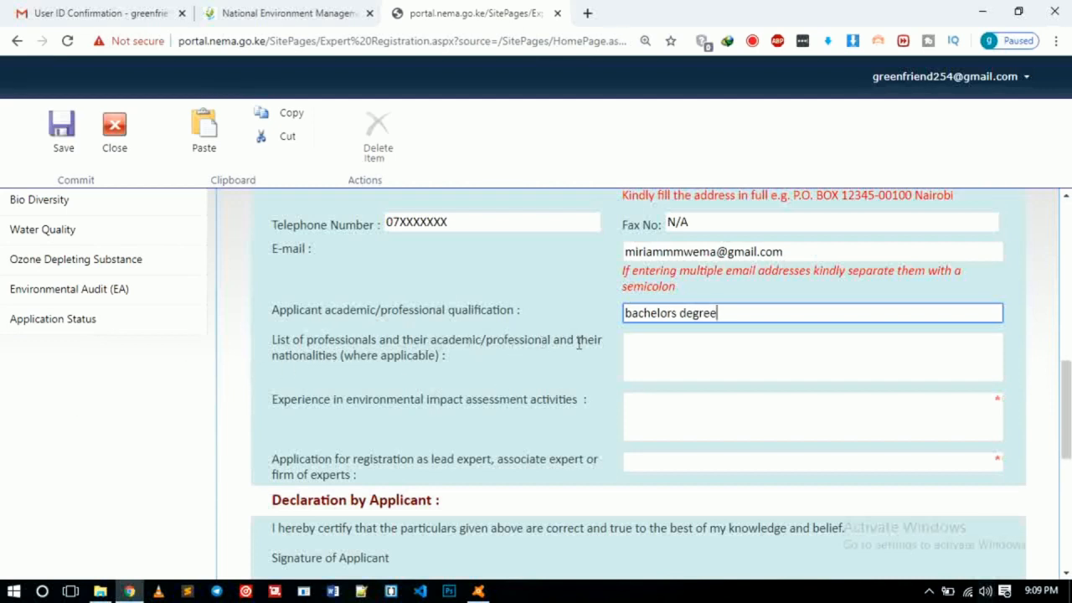
{"action": "left_click", "coordinate": [720, 347]}
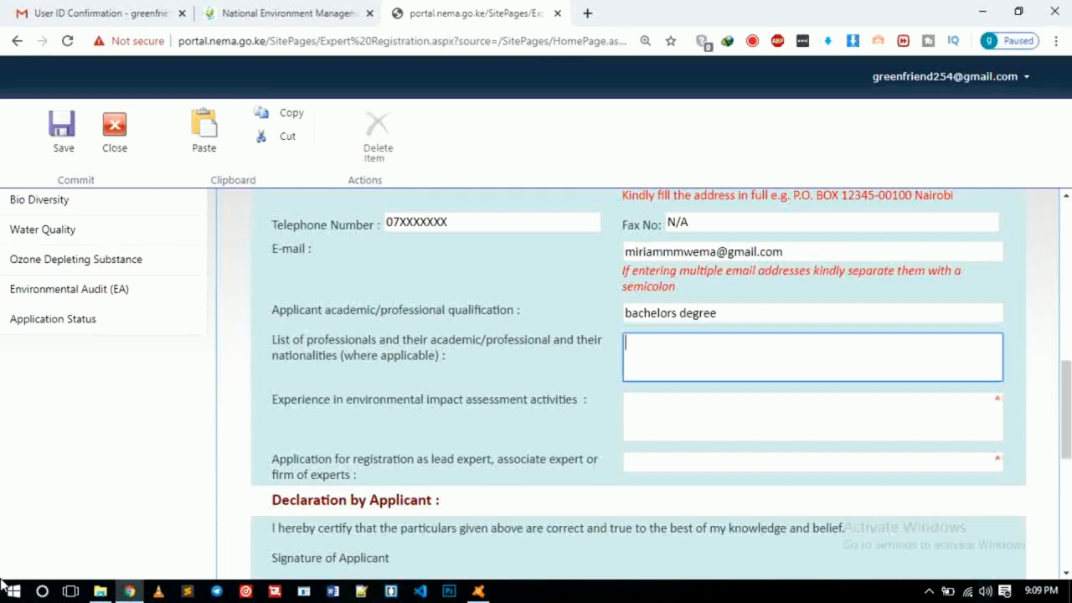
Step: Describe the qualification as 'bachelors degree in environmental science (with Information Technology)'
{"action": "type", "text": "bache"}
{"action": "key", "text": "BackSpace"}
{"action": "type", "text": "lors degree"}
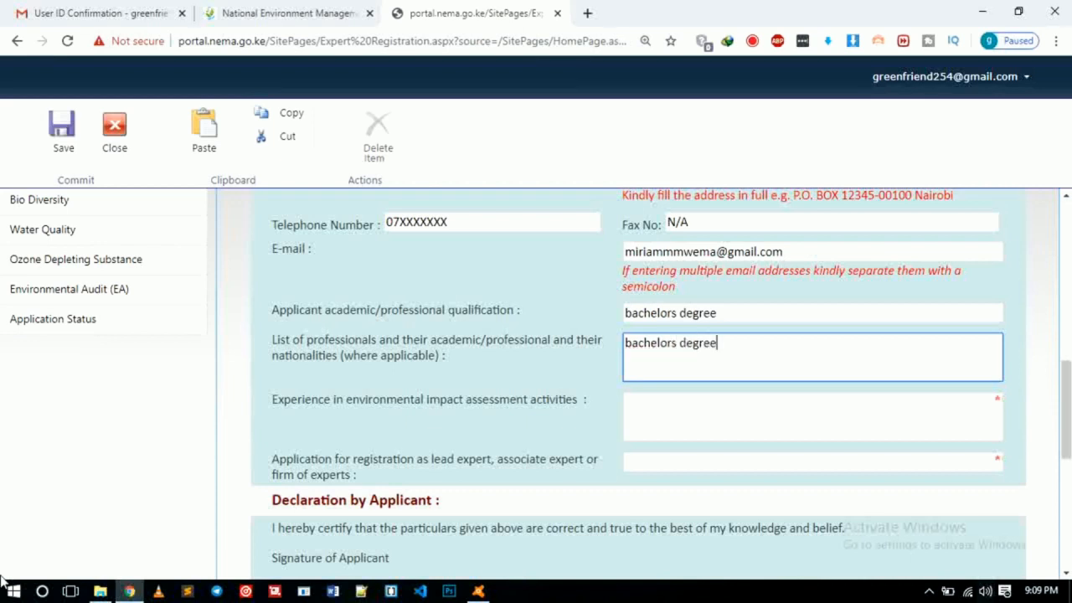
{"action": "type", "text": " in environmental science with"}
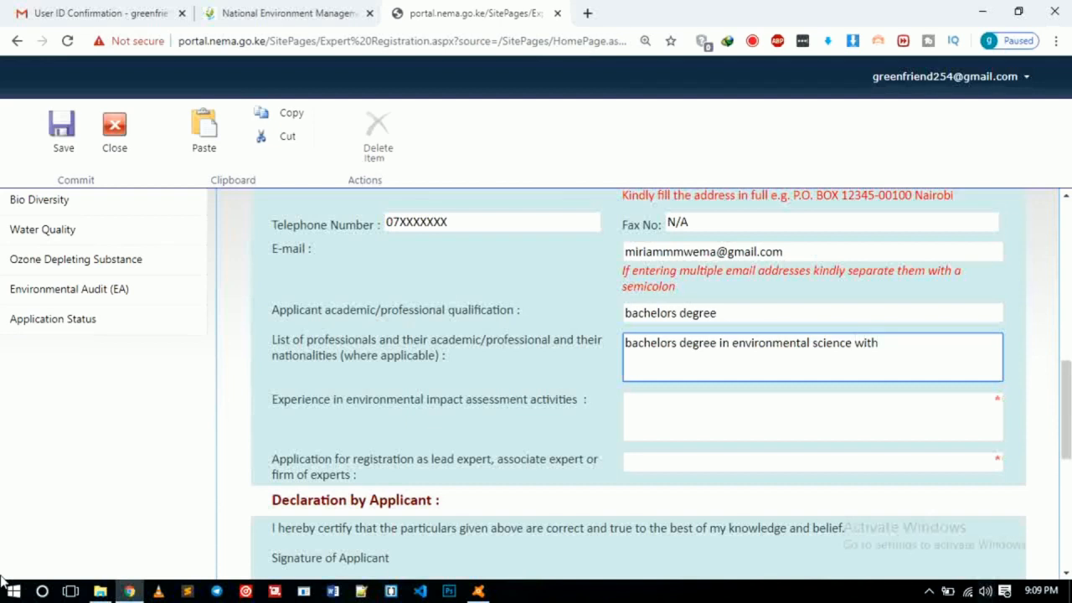
{"action": "type", "text": "("}
{"action": "key", "text": "BackSpace"}
{"action": "type", "text": "("}
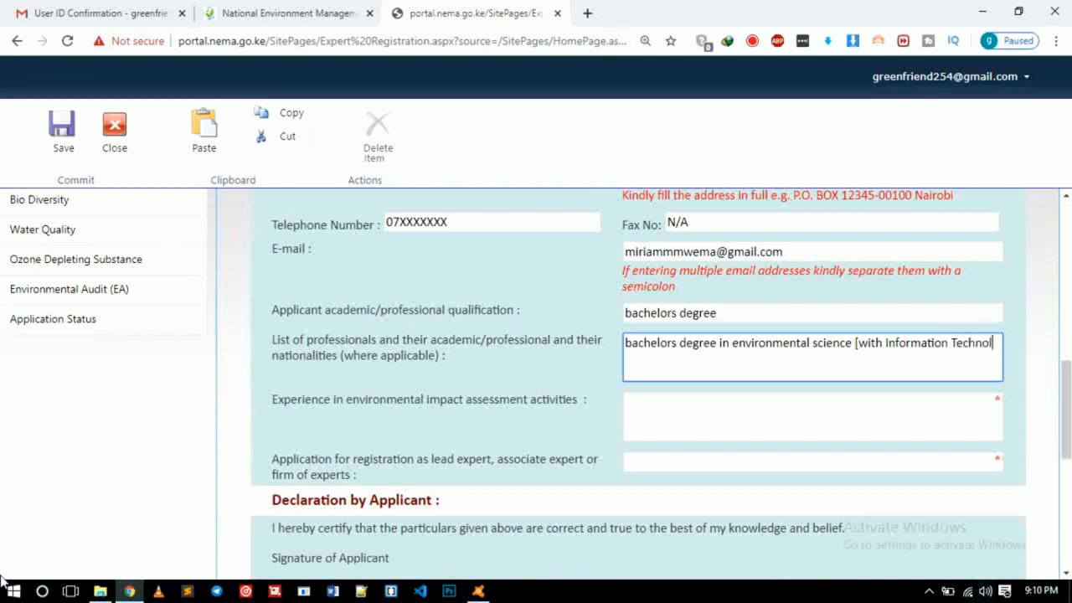
{"action": "type", "text": "gy"}
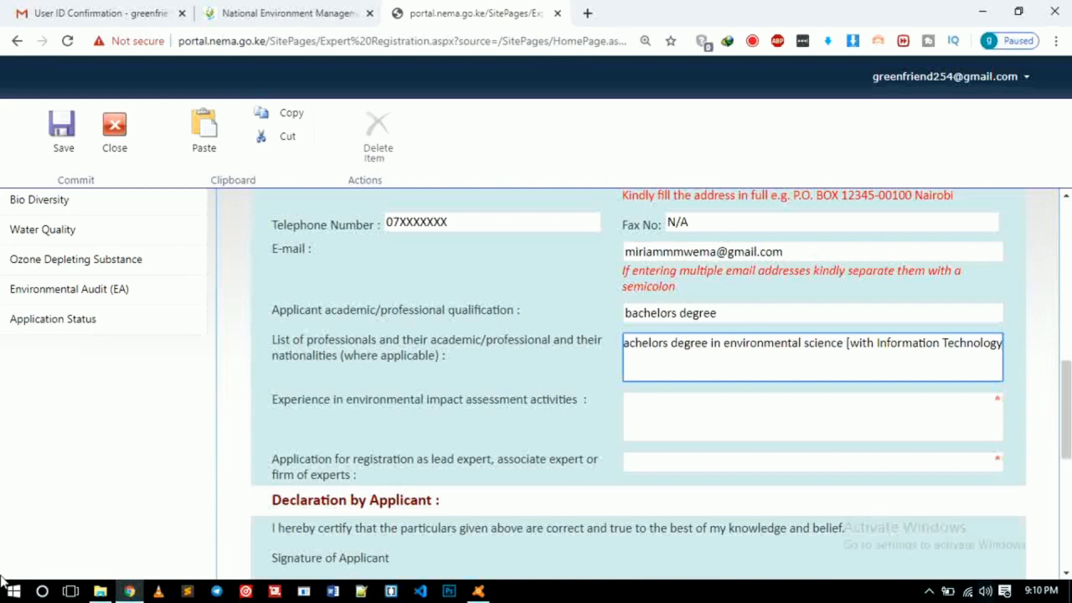
{"action": "type", "text": ")"}
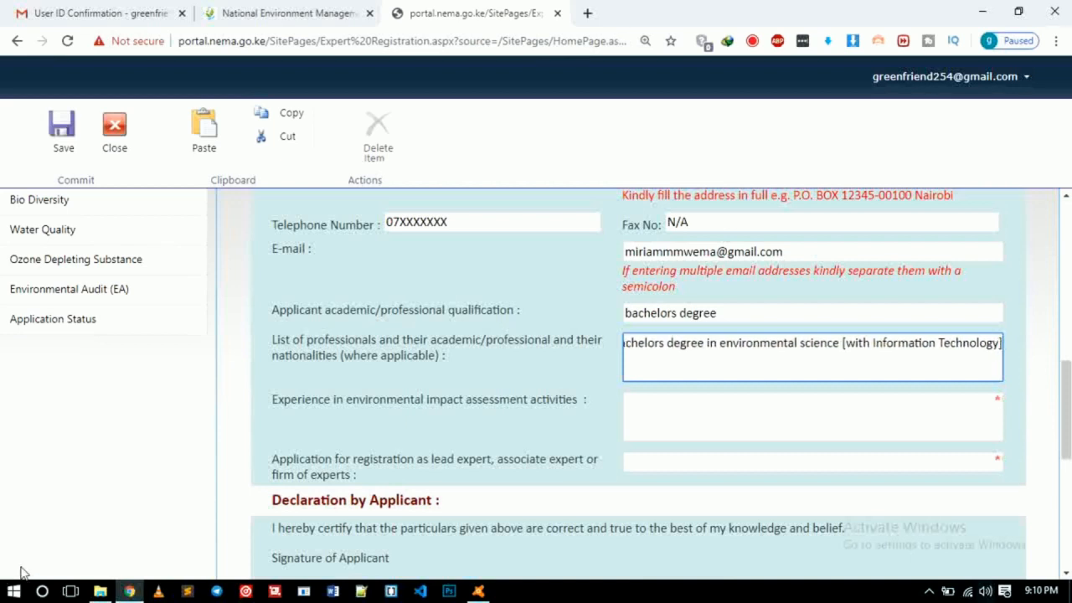
Step: Set EIA experience to 'three years' and the registration category to 'associate expert'
{"action": "left_click", "coordinate": [630, 423]}
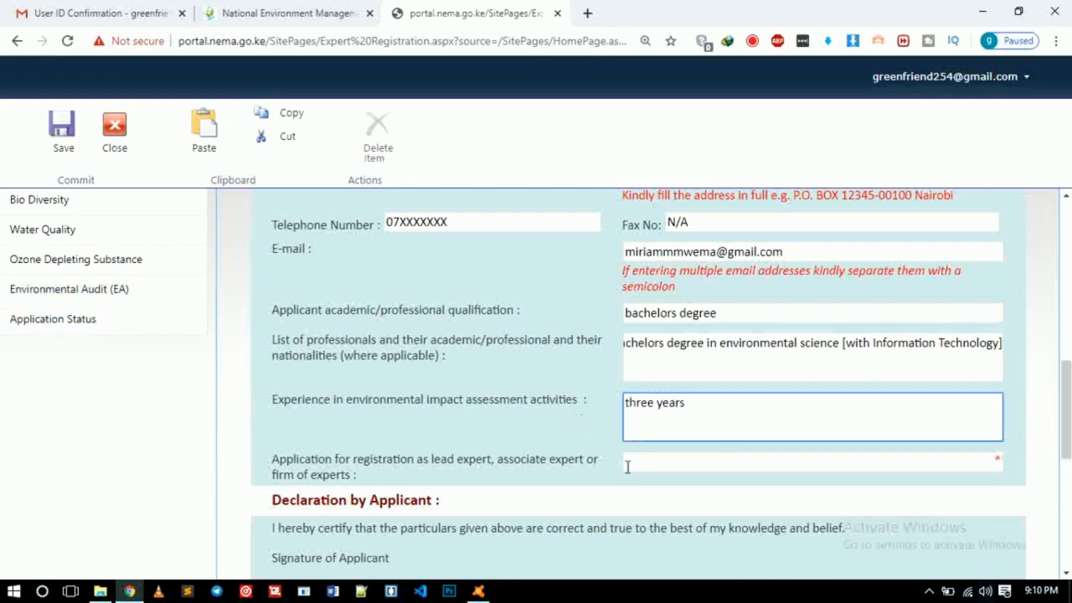
{"action": "scroll", "coordinate": [360, 485], "scroll_direction": "down", "scroll_amount": 2}
{"action": "scroll", "coordinate": [351, 486], "scroll_direction": "down", "scroll_amount": 1}
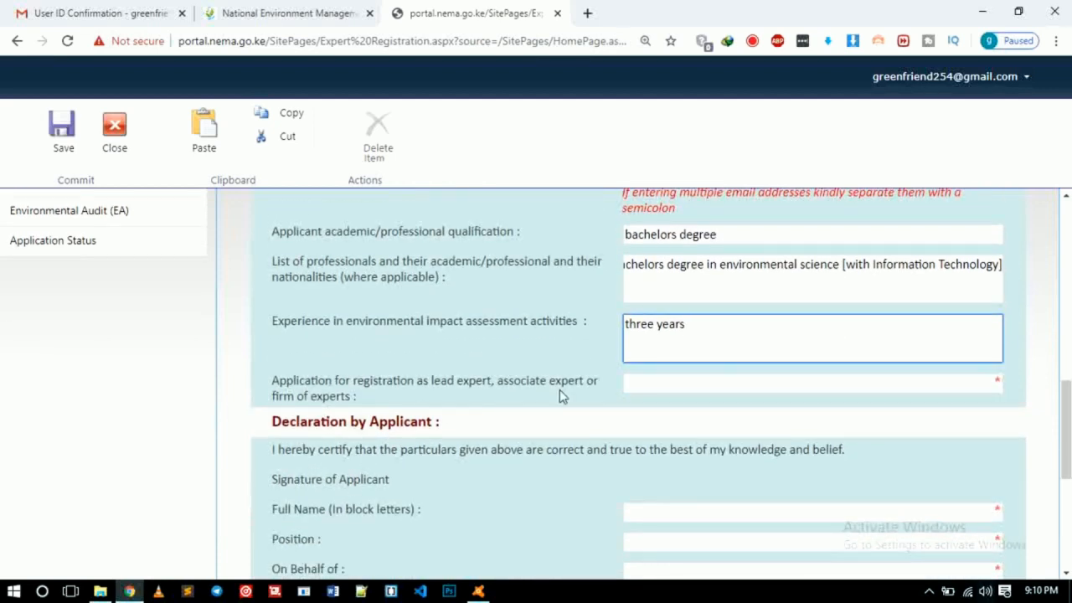
{"action": "left_click", "coordinate": [642, 388]}
{"action": "type", "text": "associate expert"}
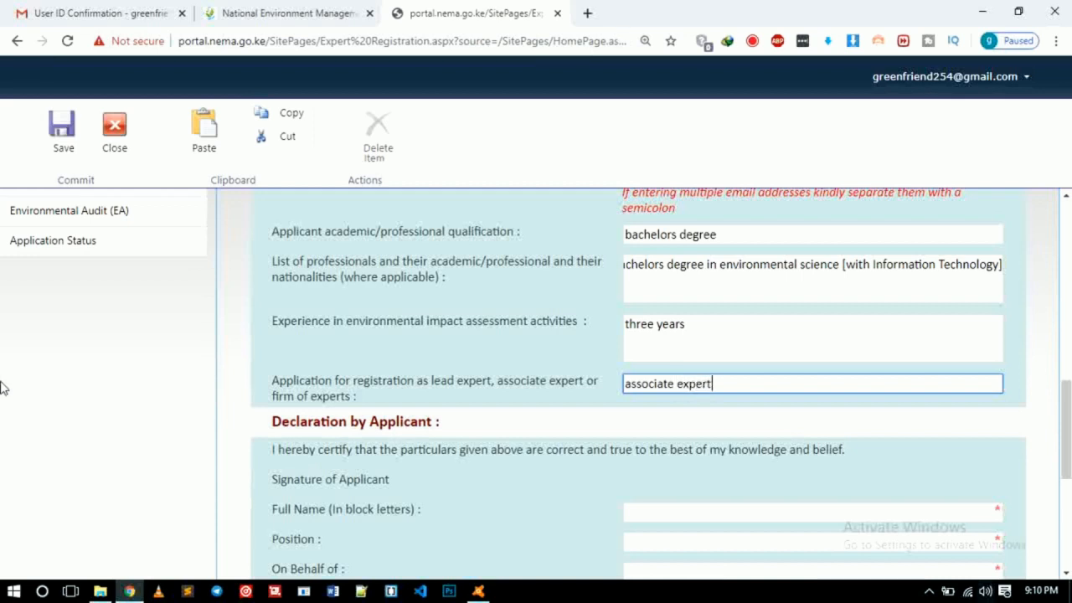
{"action": "scroll", "coordinate": [351, 473], "scroll_direction": "down", "scroll_amount": 1}
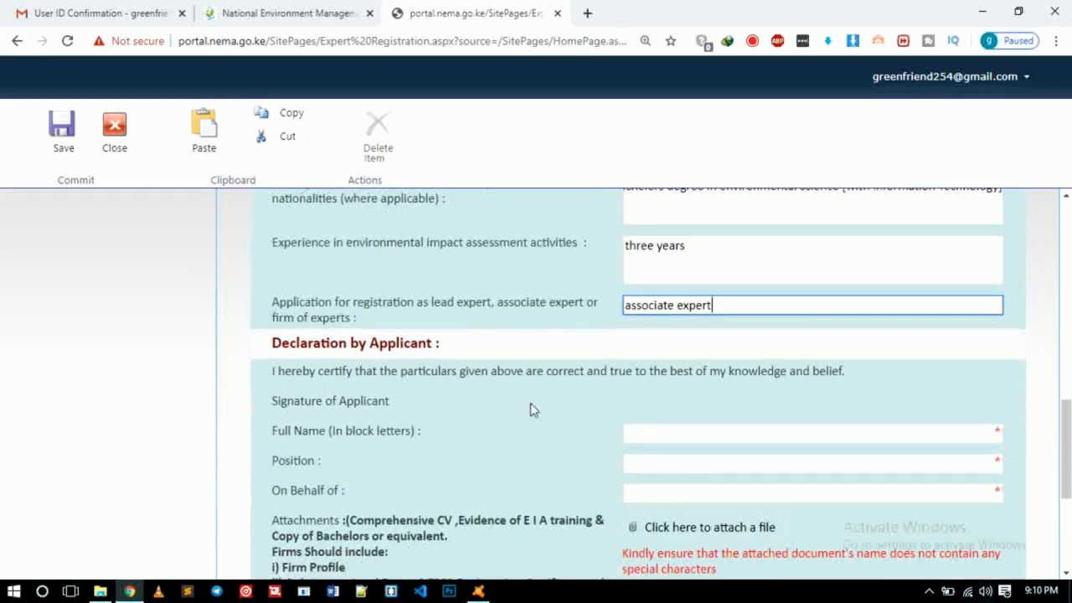
Step: Enter the applicant's full name in the declaration, with Position and On Behalf of both 'SELF'
{"action": "left_click", "coordinate": [673, 433]}
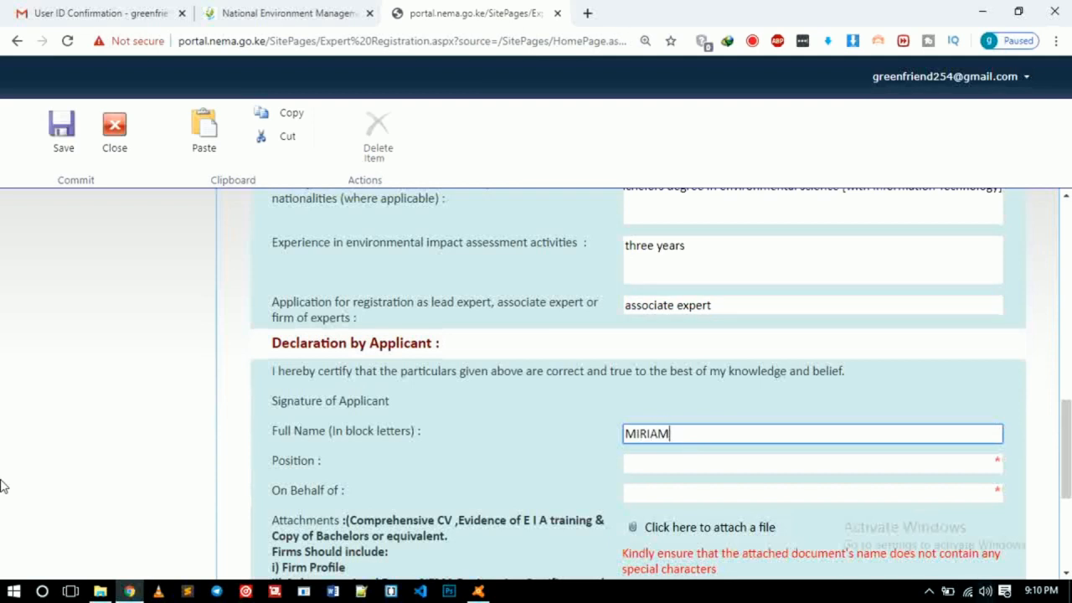
{"action": "scroll", "coordinate": [434, 536], "scroll_direction": "down", "scroll_amount": 2}
{"action": "left_click", "coordinate": [706, 309]}
{"action": "type", "text": "SELF"}
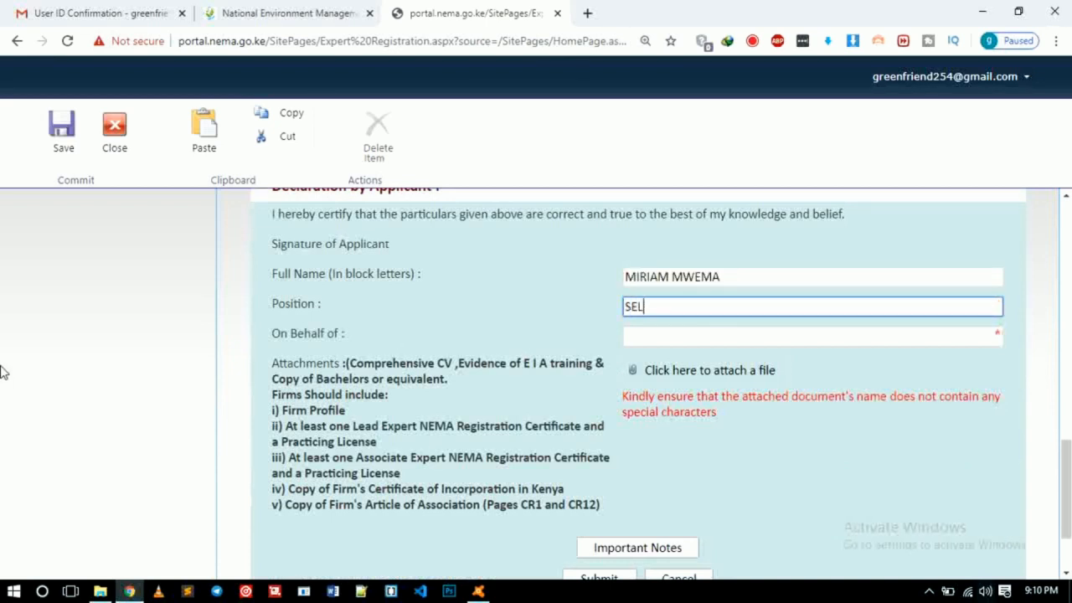
{"action": "left_click", "coordinate": [688, 339]}
{"action": "type", "text": "SELF"}
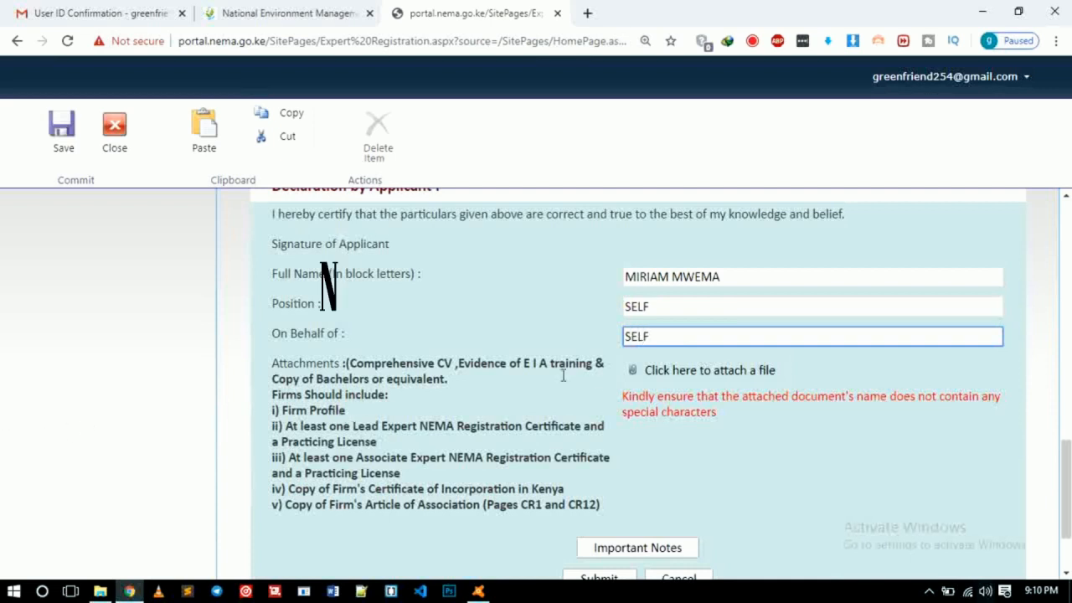
Step: Attach the applicant's resume .docx from the Downloads folder
{"action": "left_click", "coordinate": [660, 374]}
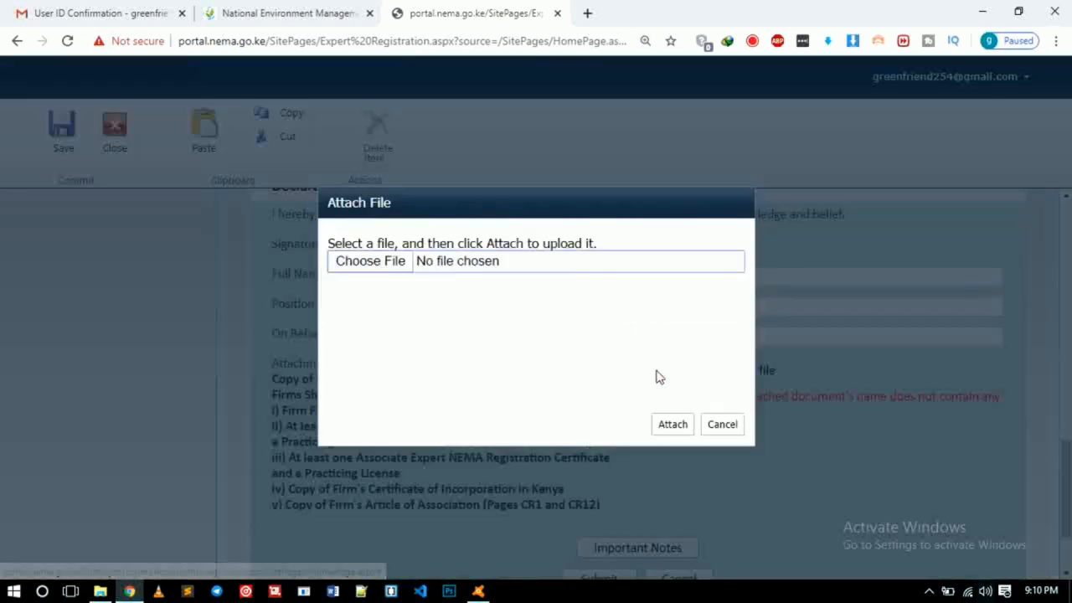
{"action": "left_click", "coordinate": [376, 261]}
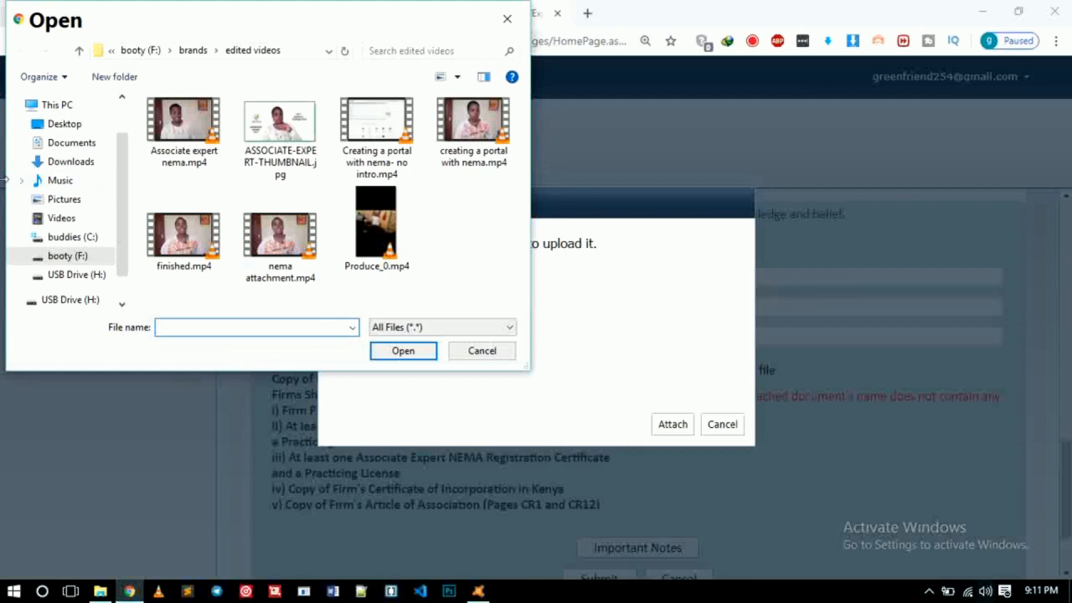
{"action": "left_click", "coordinate": [64, 126]}
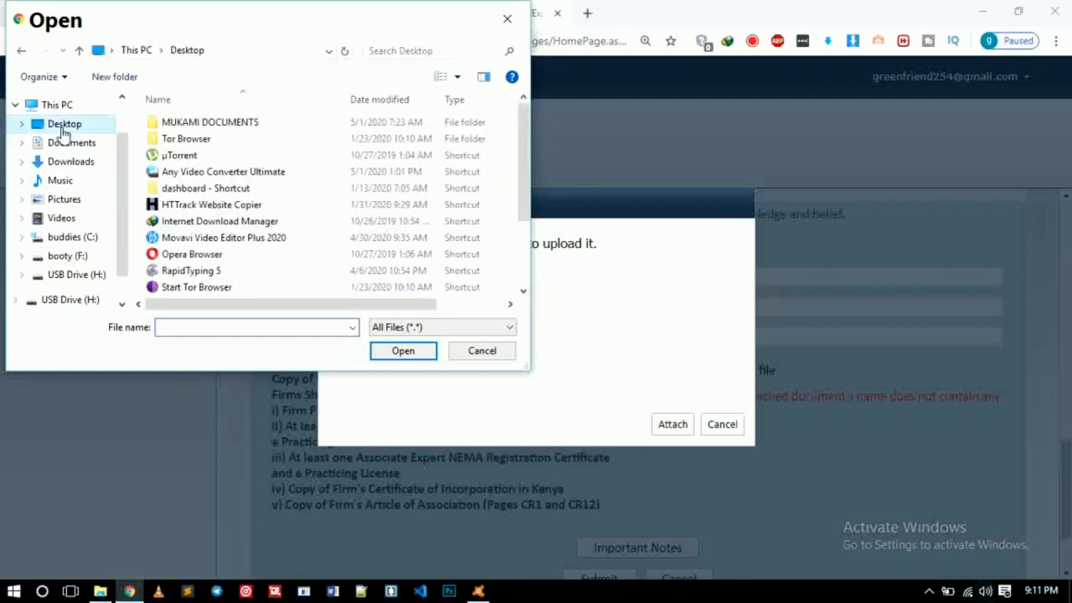
{"action": "left_click", "coordinate": [204, 126]}
{"action": "double_click", "coordinate": [204, 126]}
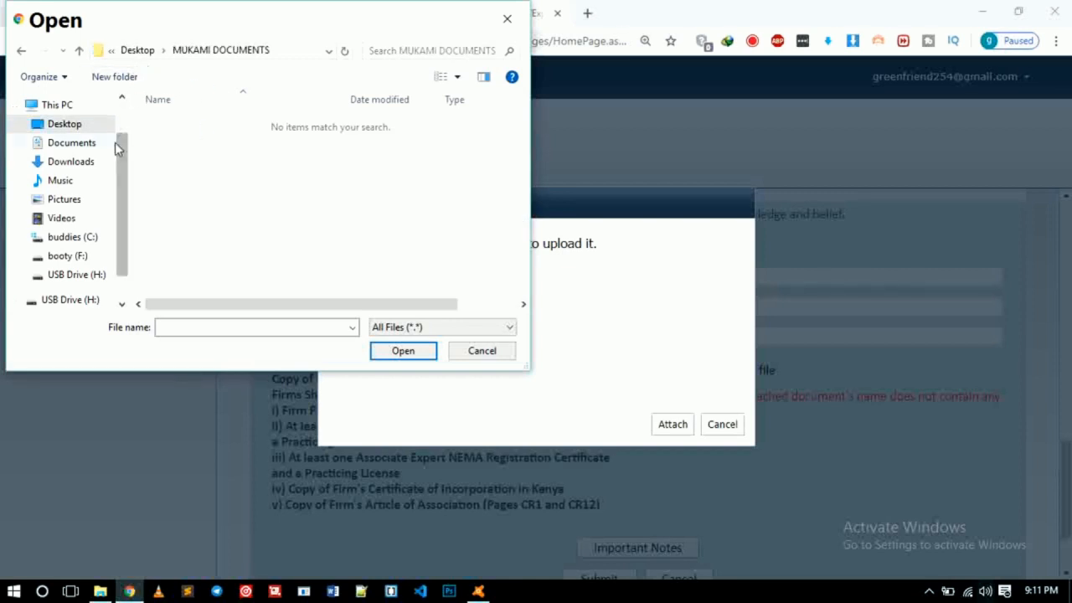
{"action": "left_click", "coordinate": [70, 163]}
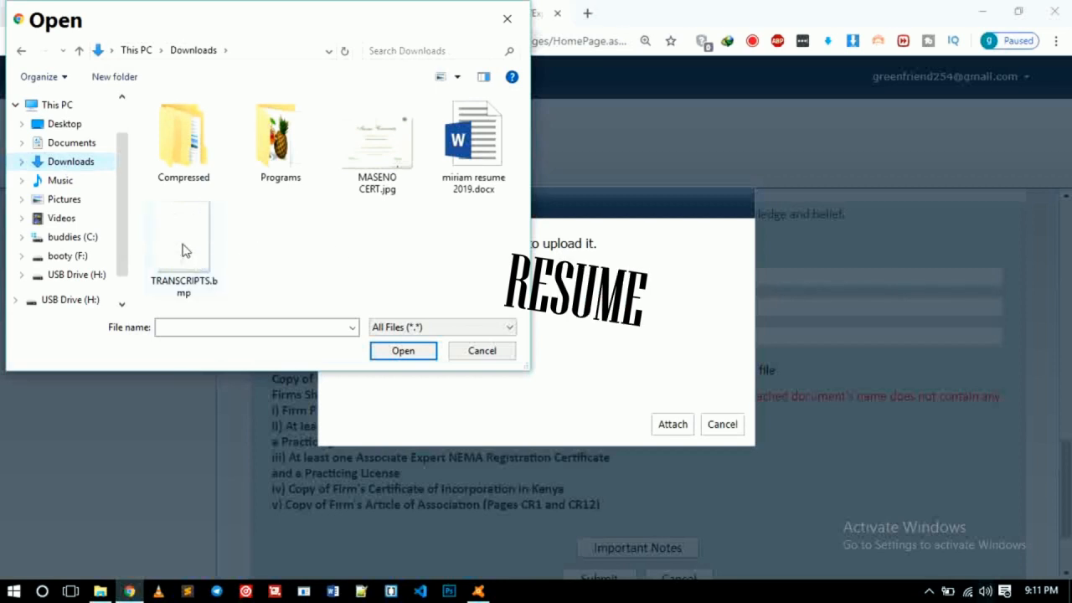
{"action": "left_click", "coordinate": [474, 152]}
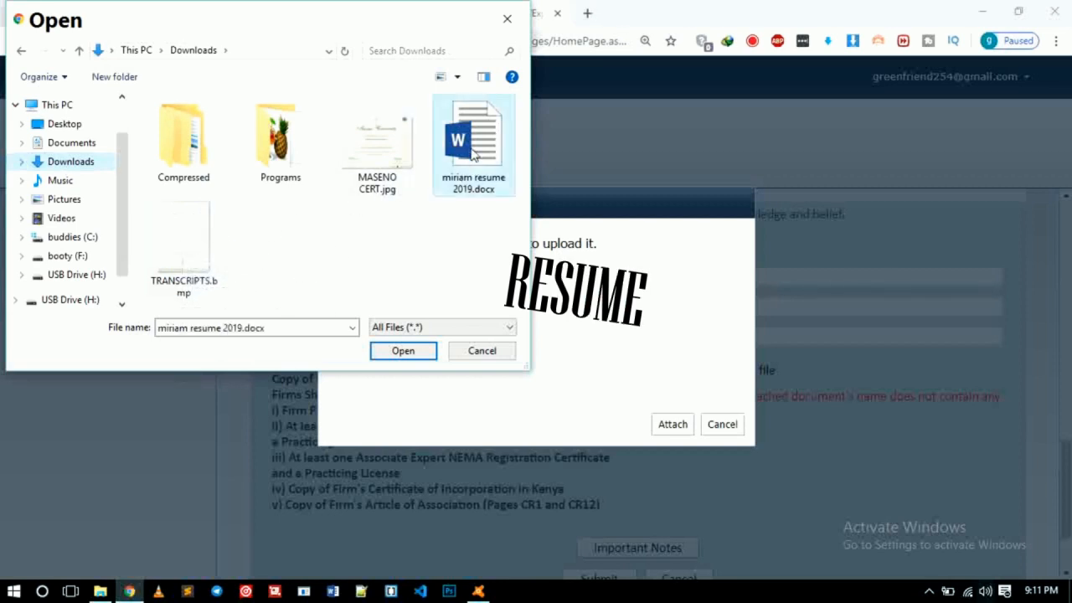
{"action": "left_click", "coordinate": [405, 351]}
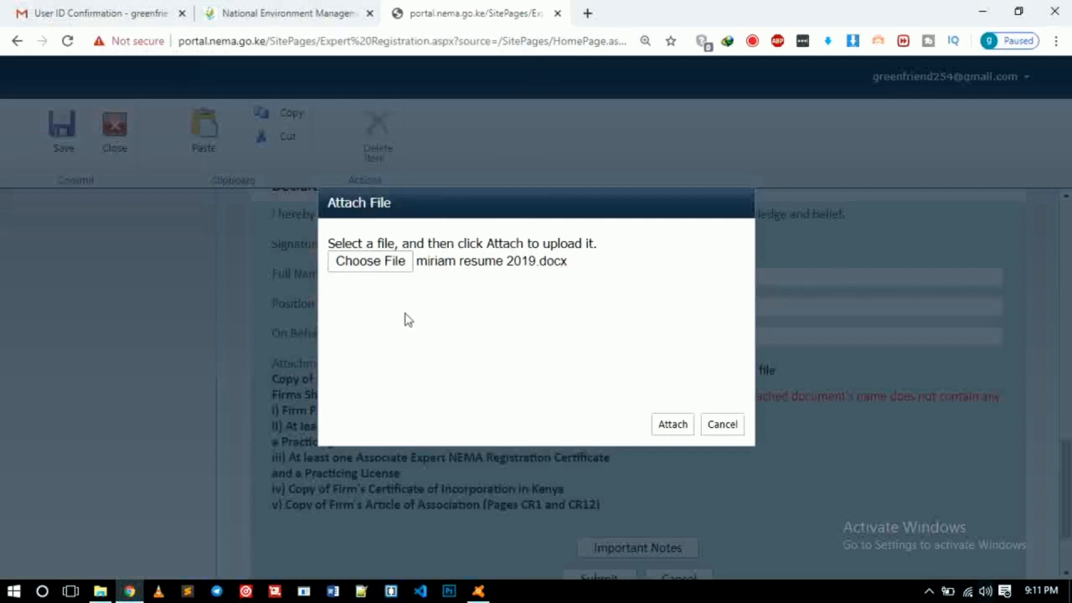
{"action": "left_click", "coordinate": [672, 425]}
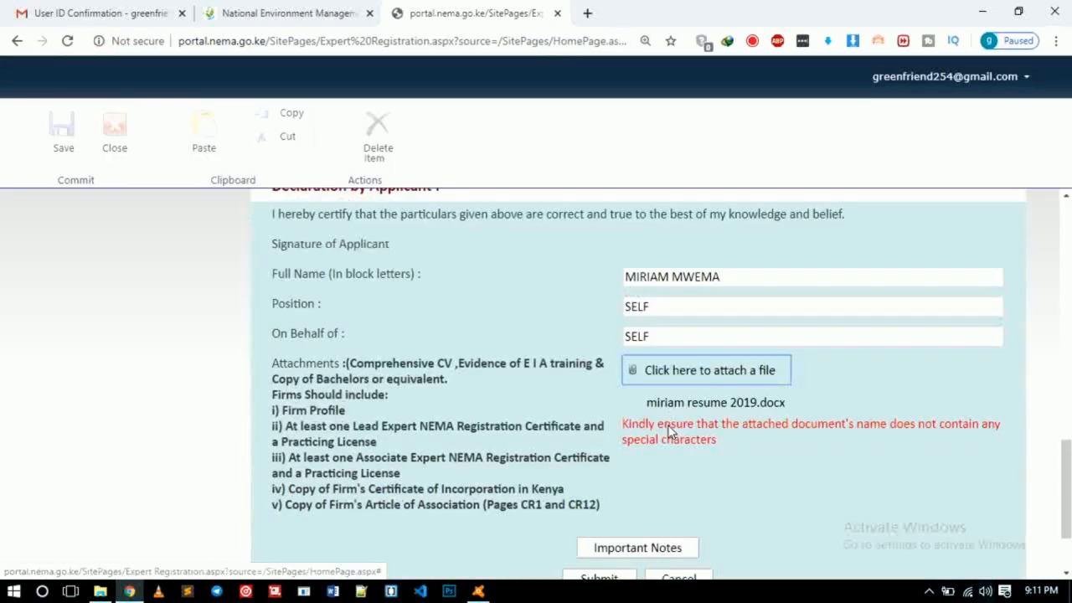
Step: Attach TRANSCRIPTS.bmp from Downloads as the second document
{"action": "left_click", "coordinate": [670, 373]}
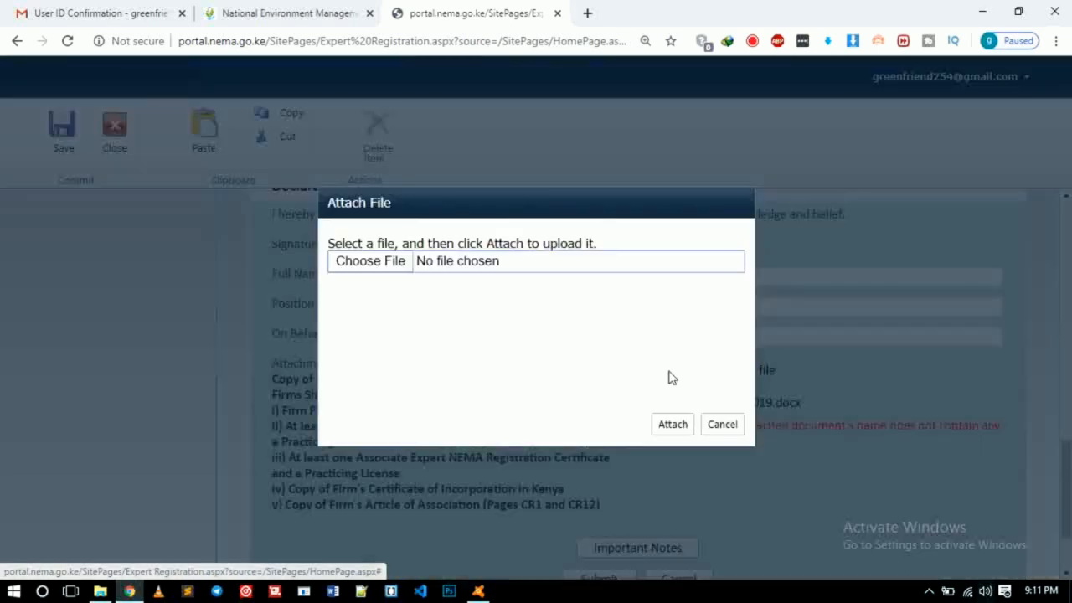
{"action": "left_click", "coordinate": [364, 265]}
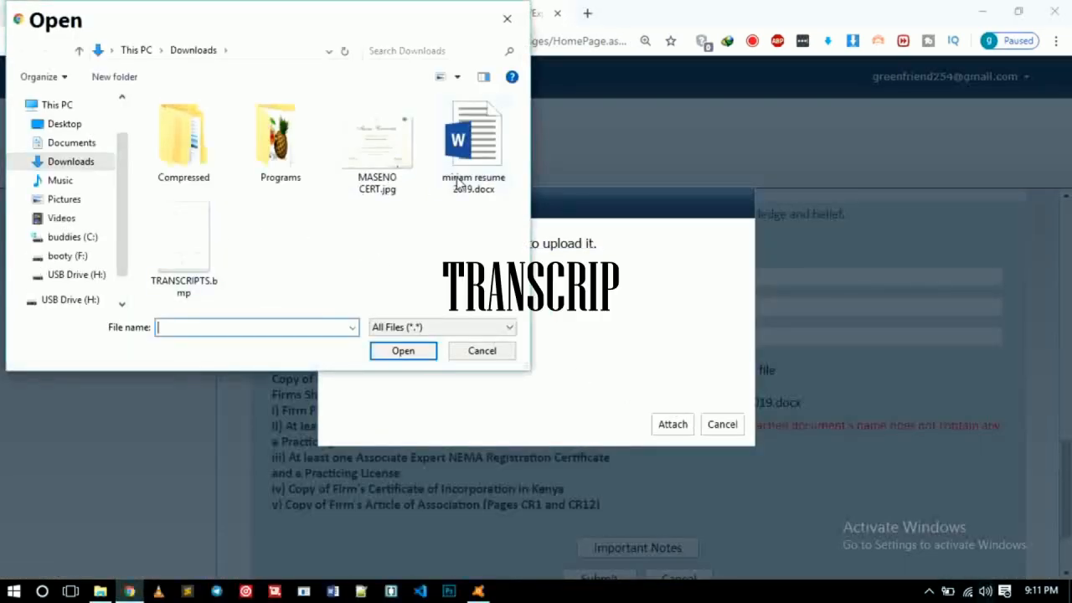
{"action": "left_click", "coordinate": [163, 253]}
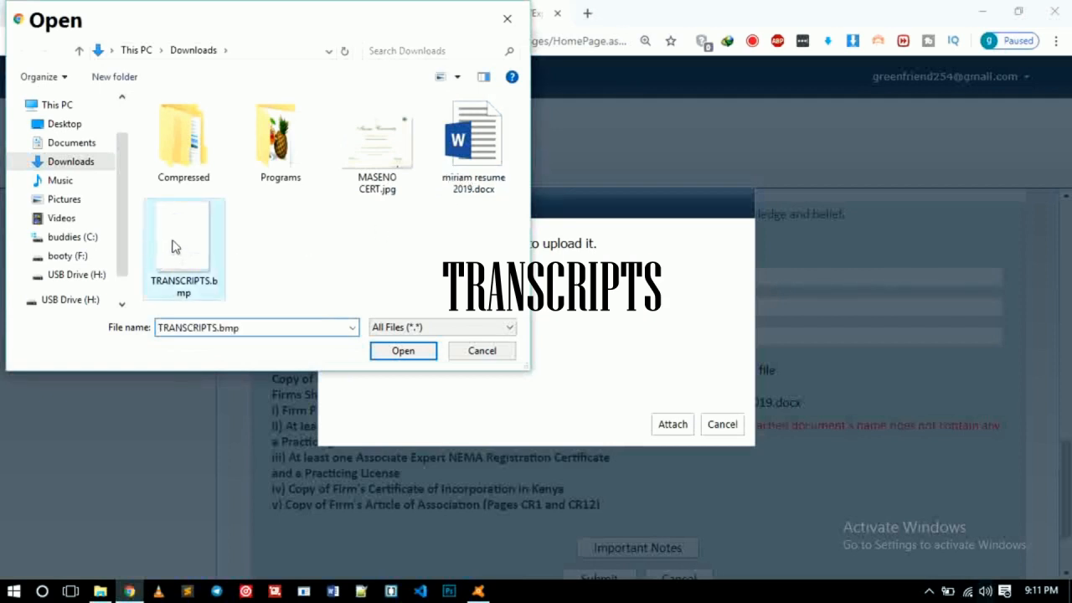
{"action": "left_click", "coordinate": [403, 351]}
{"action": "left_click", "coordinate": [683, 428]}
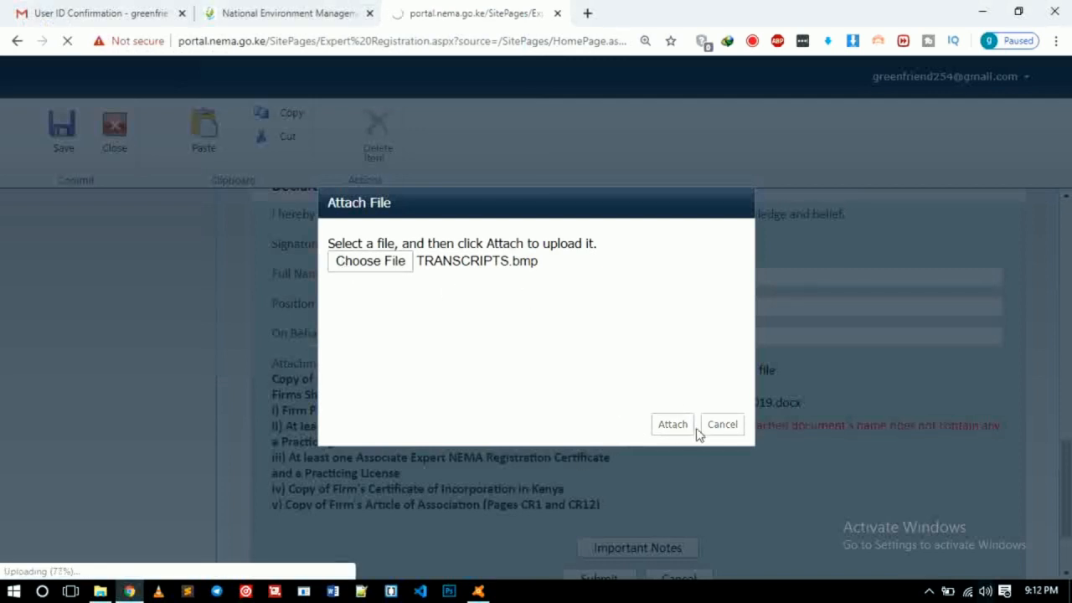
Step: Select MASENO CERT.jpg as the third attachment
{"action": "left_click", "coordinate": [377, 266]}
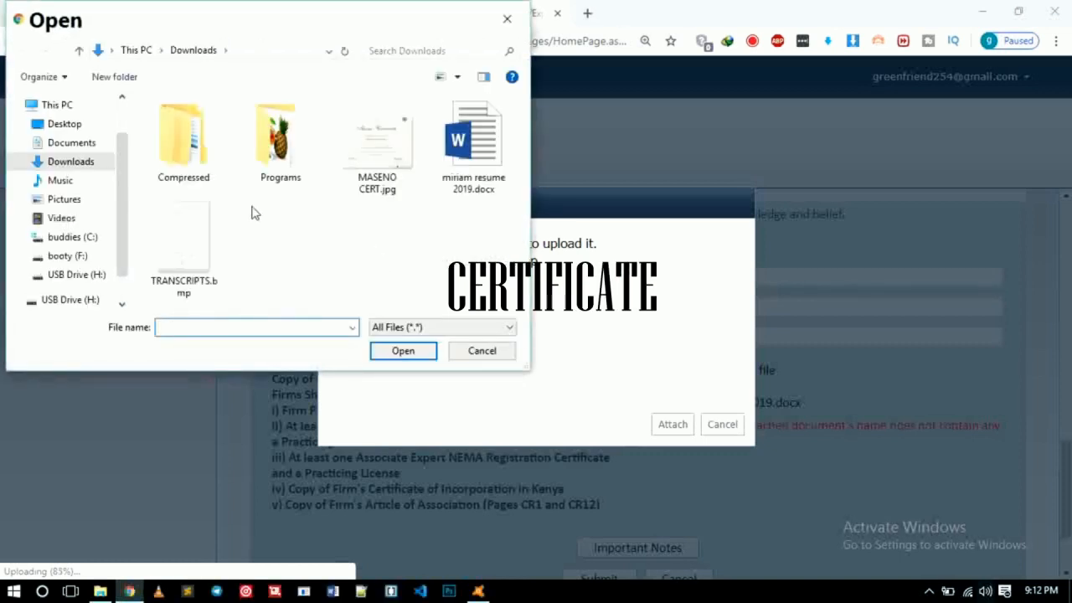
{"action": "left_click", "coordinate": [377, 155]}
{"action": "left_click", "coordinate": [405, 352]}
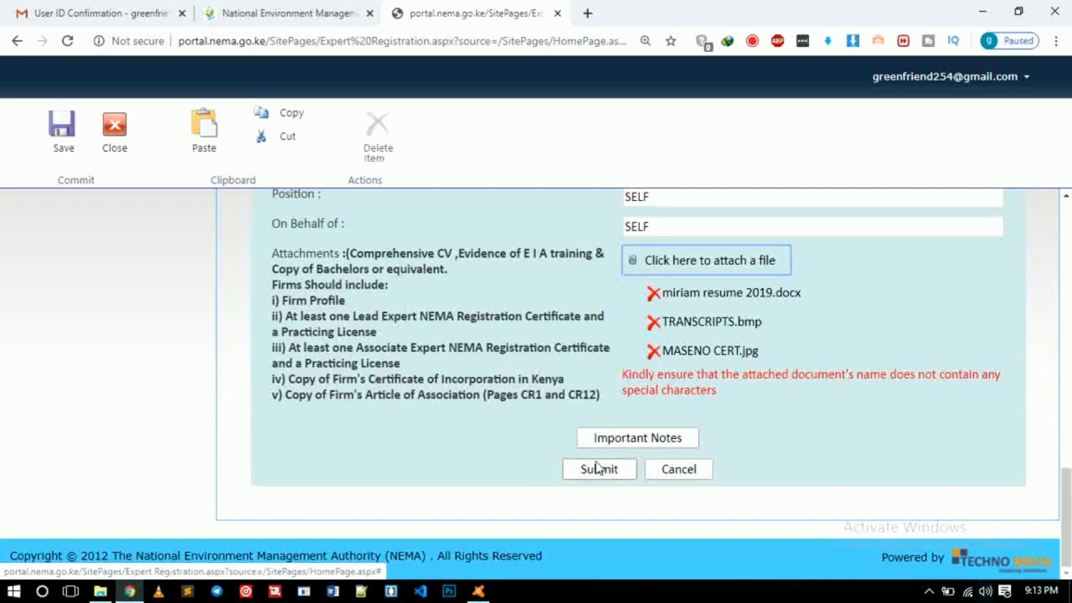
{"action": "scroll", "coordinate": [597, 465], "scroll_direction": "up", "scroll_amount": 15}
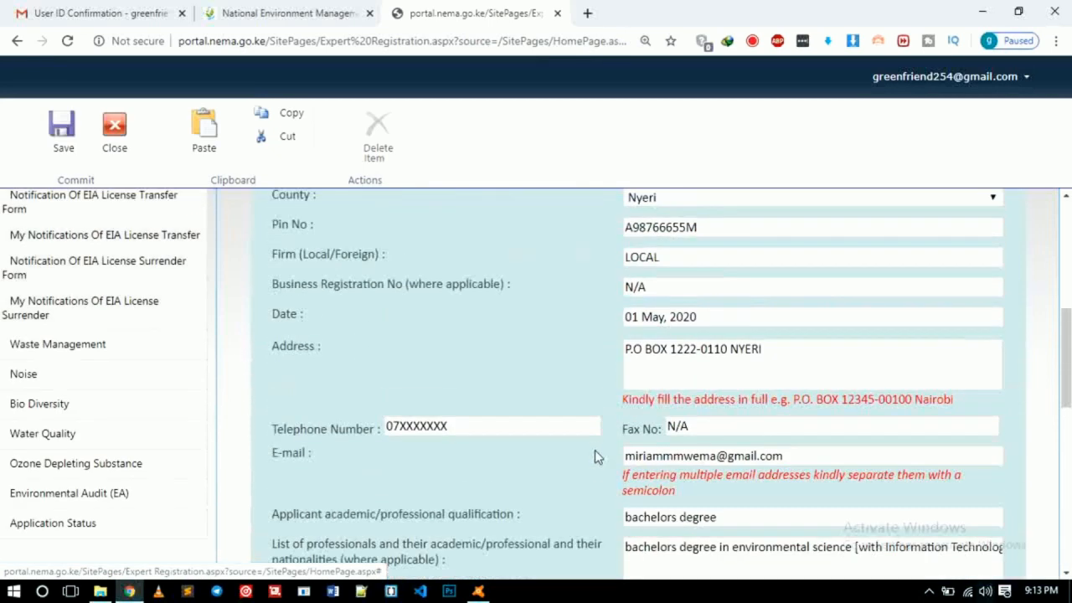
{"action": "scroll", "coordinate": [748, 442], "scroll_direction": "down", "scroll_amount": 15}
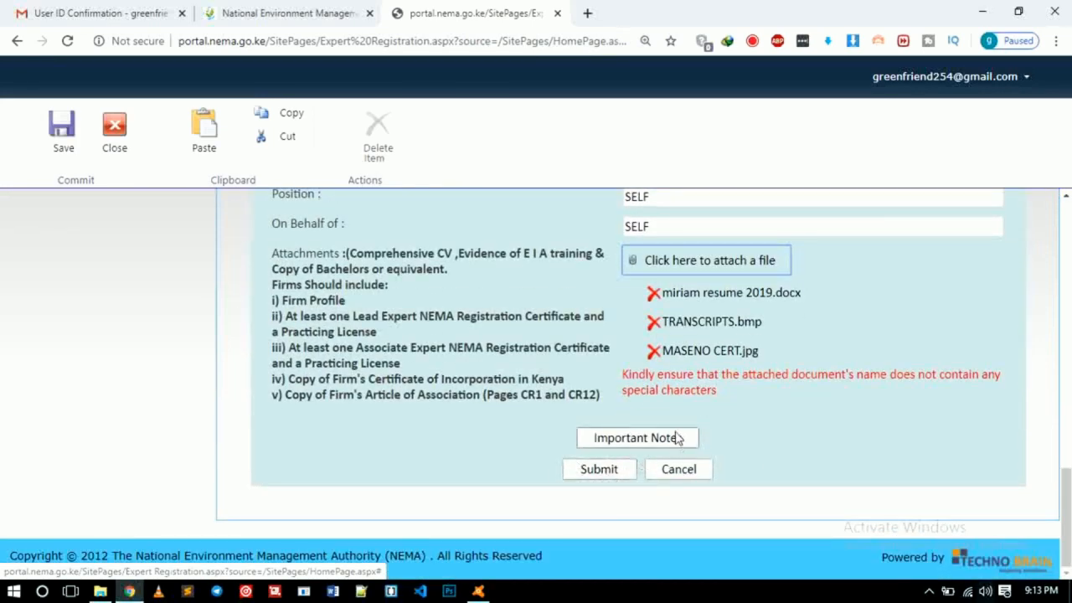
{"action": "scroll", "coordinate": [677, 441], "scroll_direction": "up", "scroll_amount": 8}
{"action": "scroll", "coordinate": [636, 388], "scroll_direction": "up", "scroll_amount": 5}
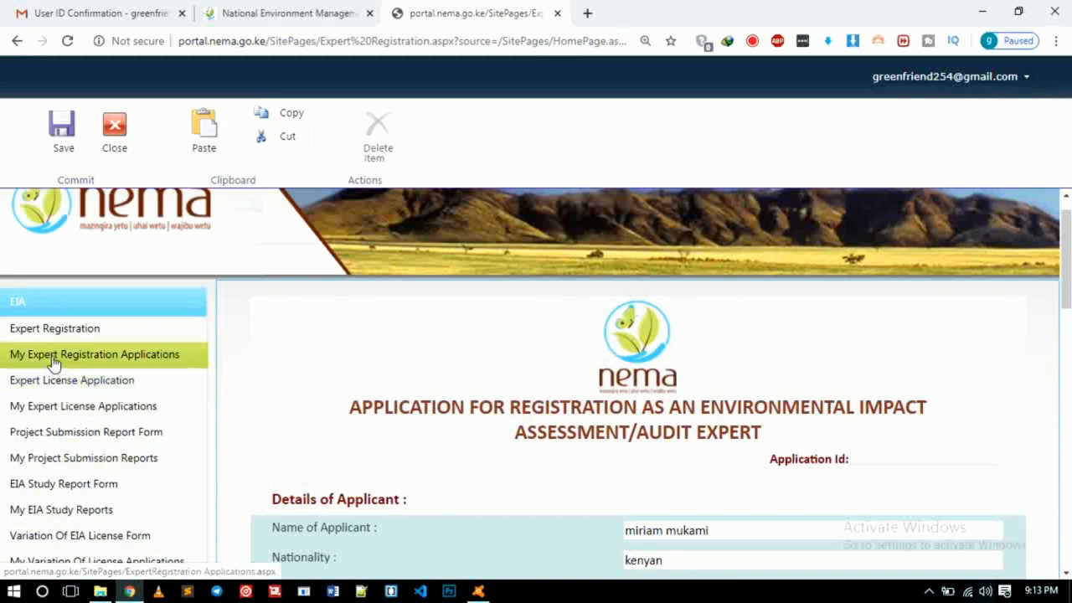
{"action": "left_click", "coordinate": [53, 363]}
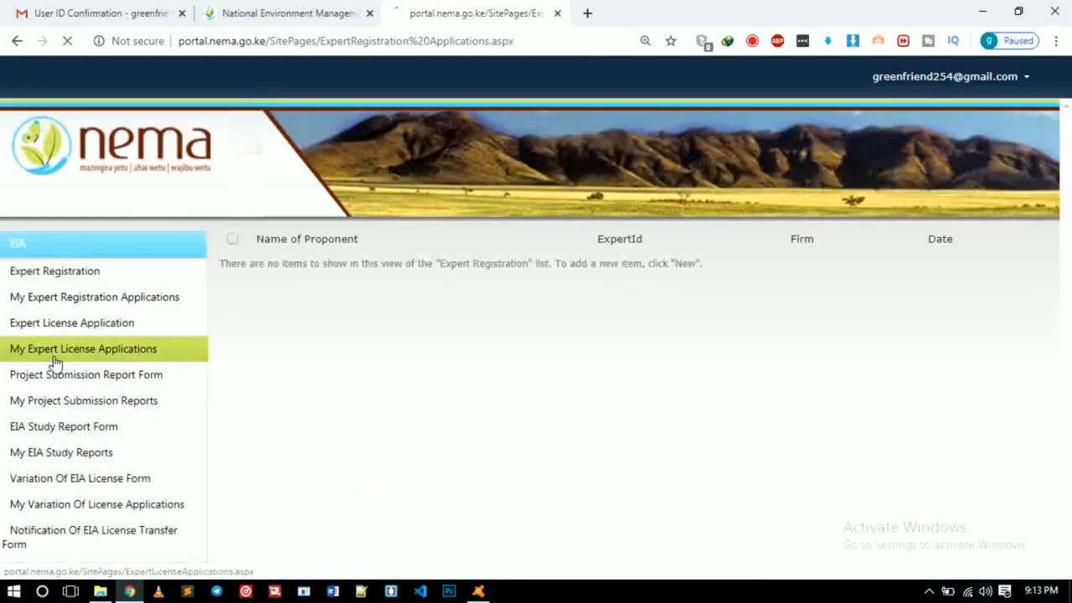
Step: Open My Expert Registration Applications and check the Name of Proponent sort options without changing them
{"action": "left_click", "coordinate": [69, 303]}
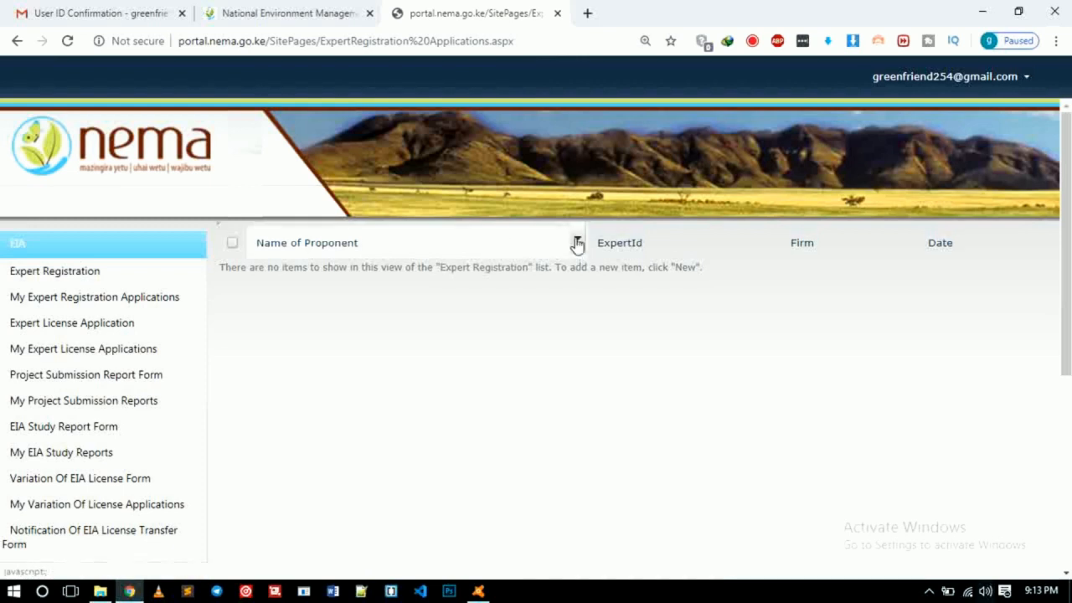
{"action": "left_click", "coordinate": [577, 243]}
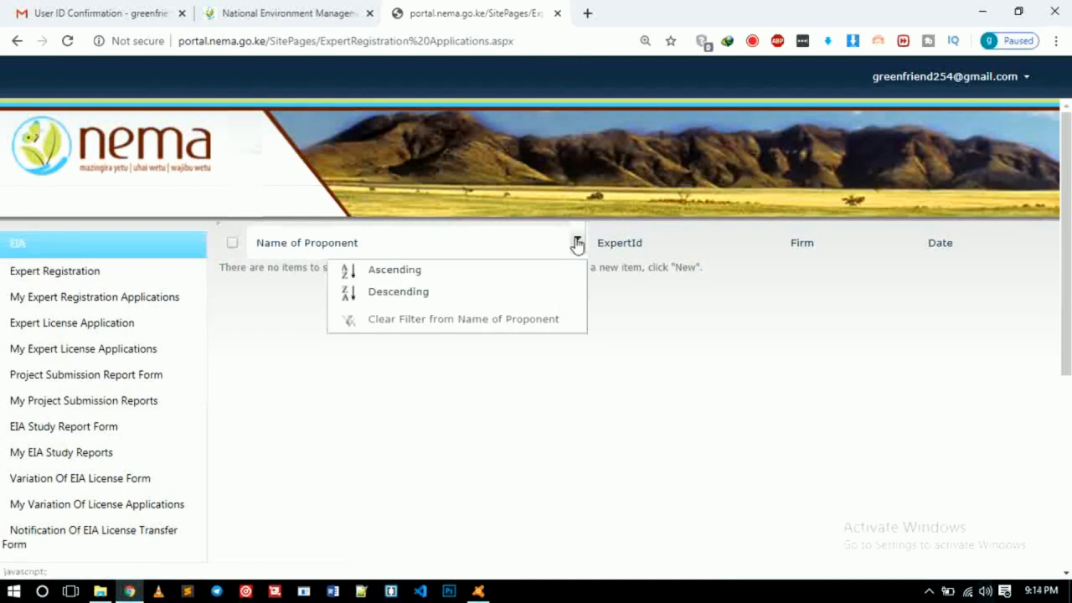
{"action": "left_click", "coordinate": [628, 294]}
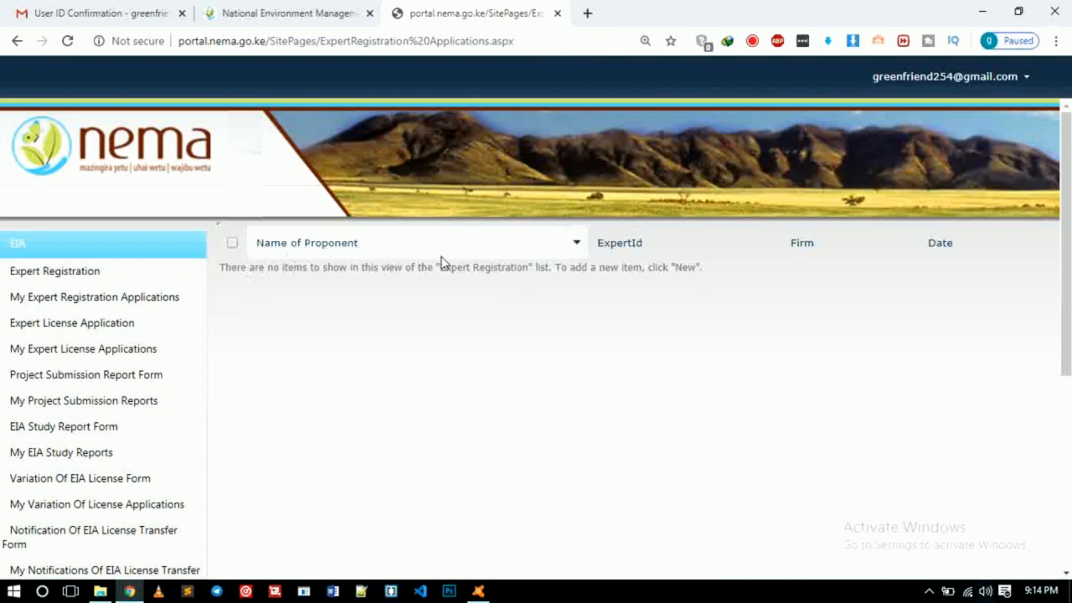